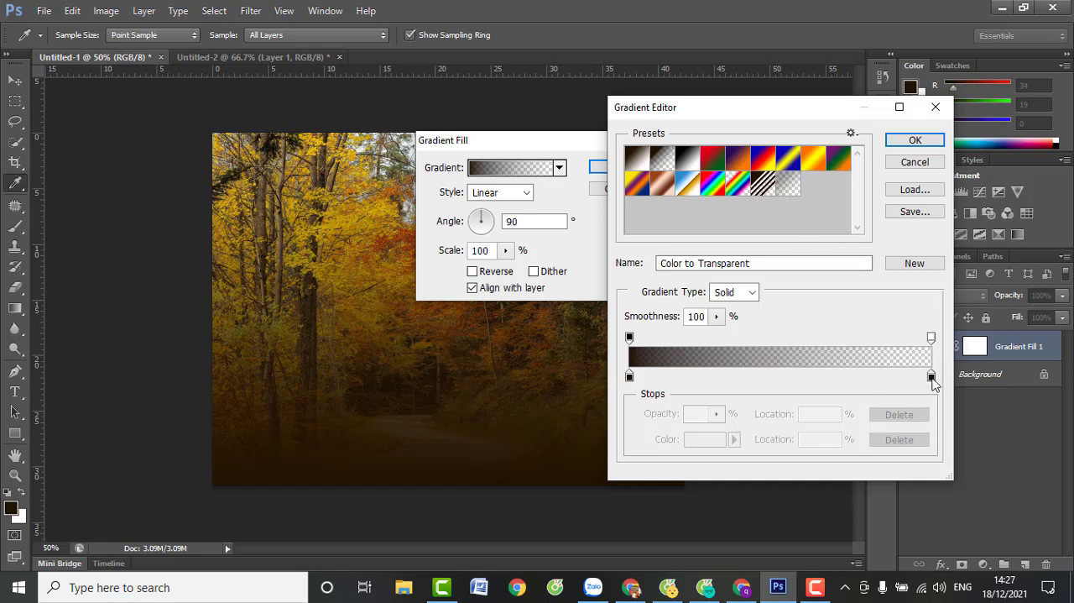
Move the gradient's end colour stop to the start, set its colour to light orange ffc479, and accept the gradient
left_click_drag(932, 377, 630, 382)
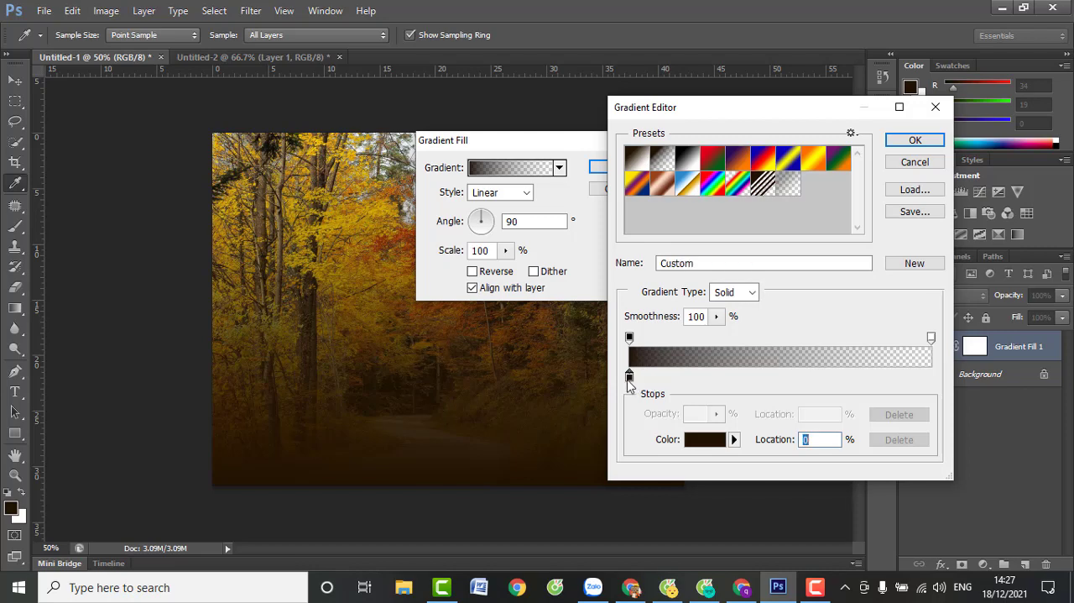
double_click(630, 377)
left_click(630, 377)
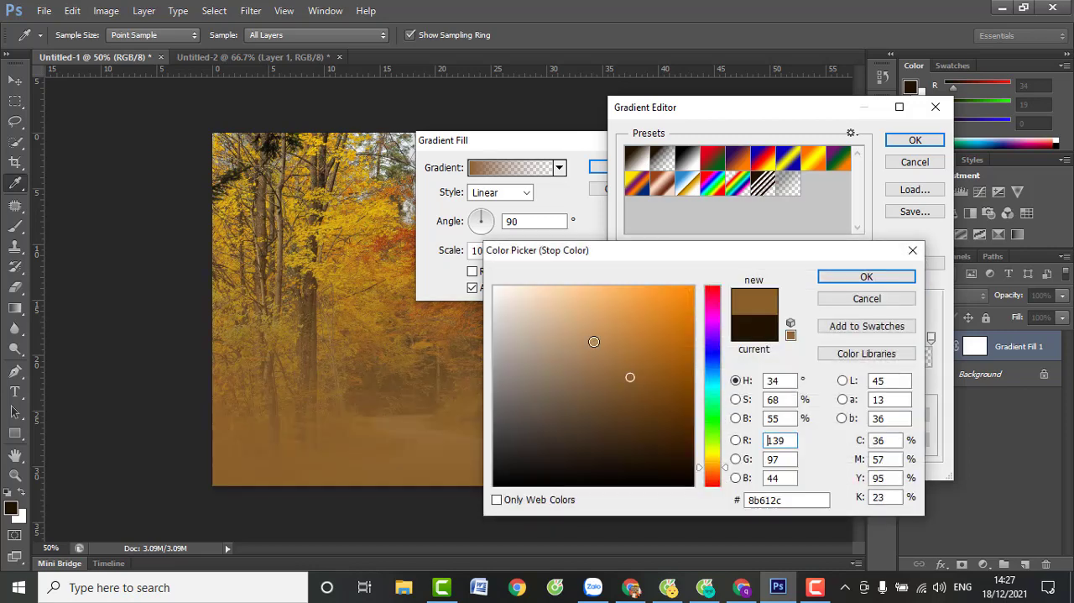
left_click_drag(595, 341, 611, 286)
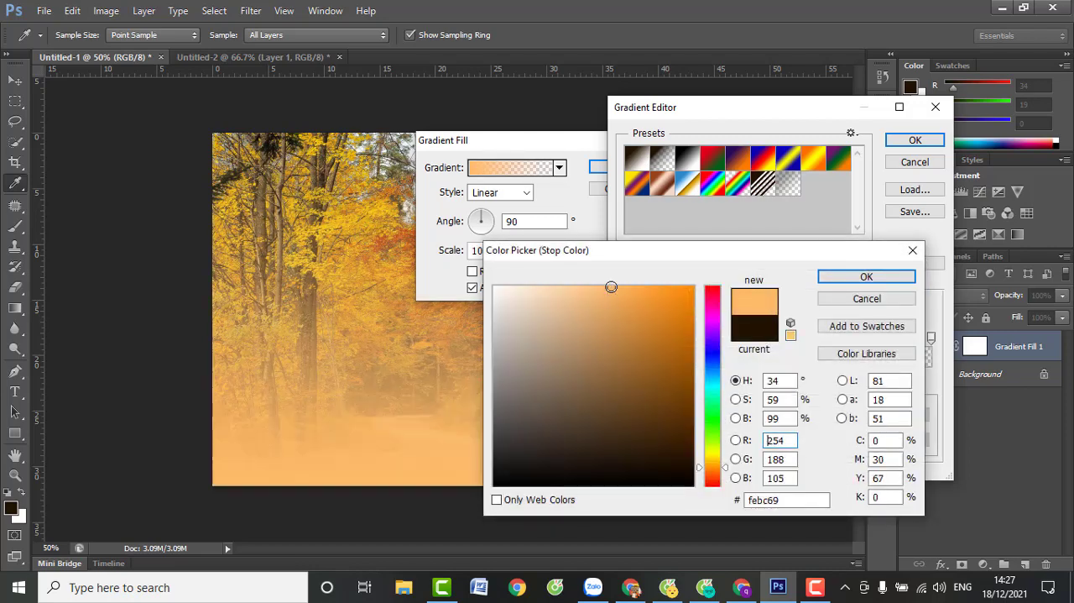
left_click(885, 279)
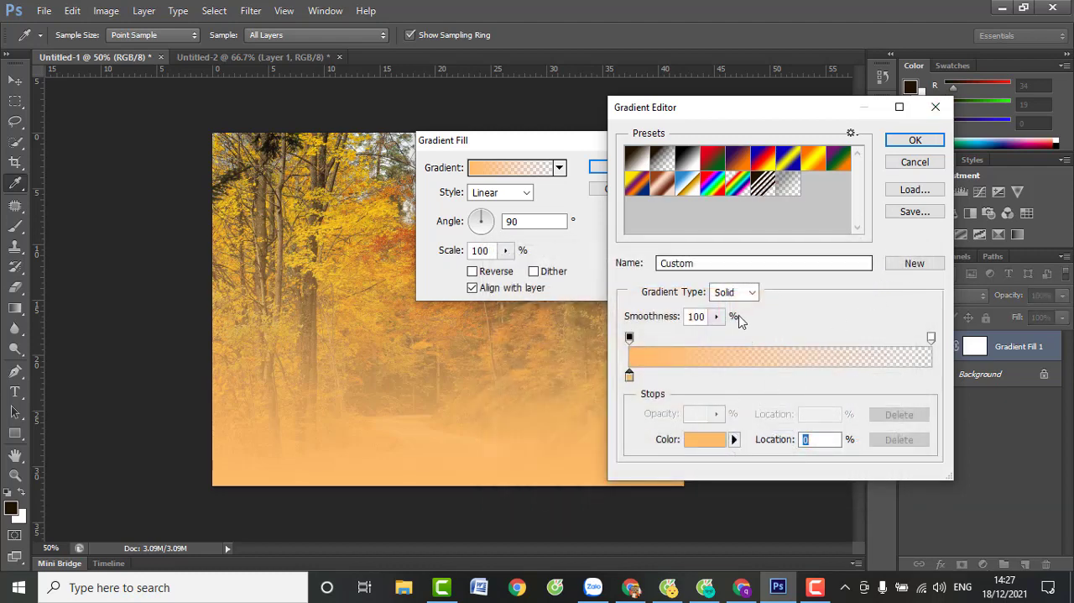
double_click(629, 376)
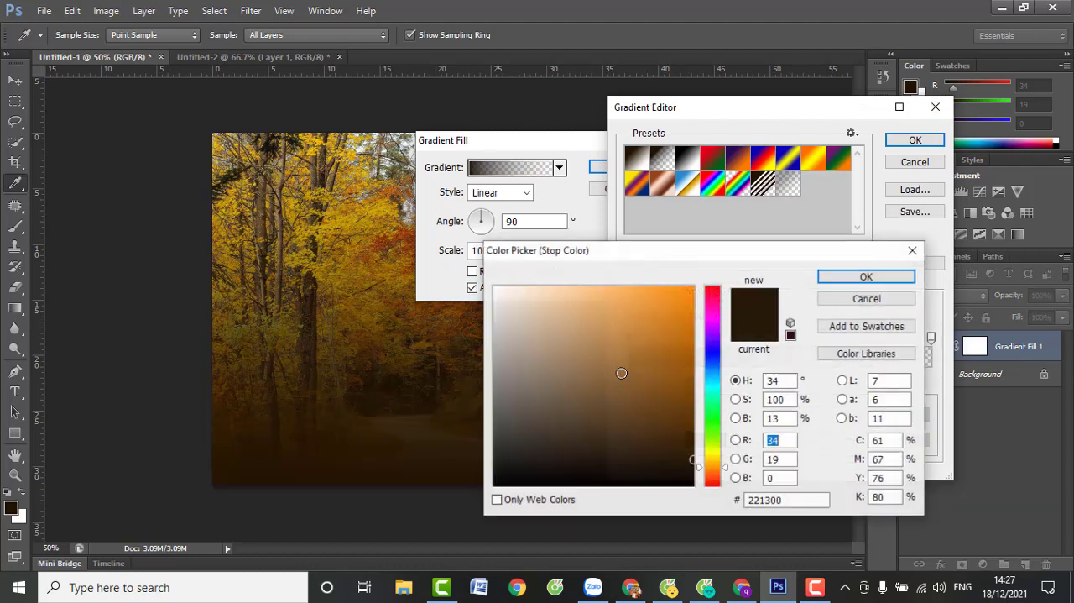
left_click(597, 285)
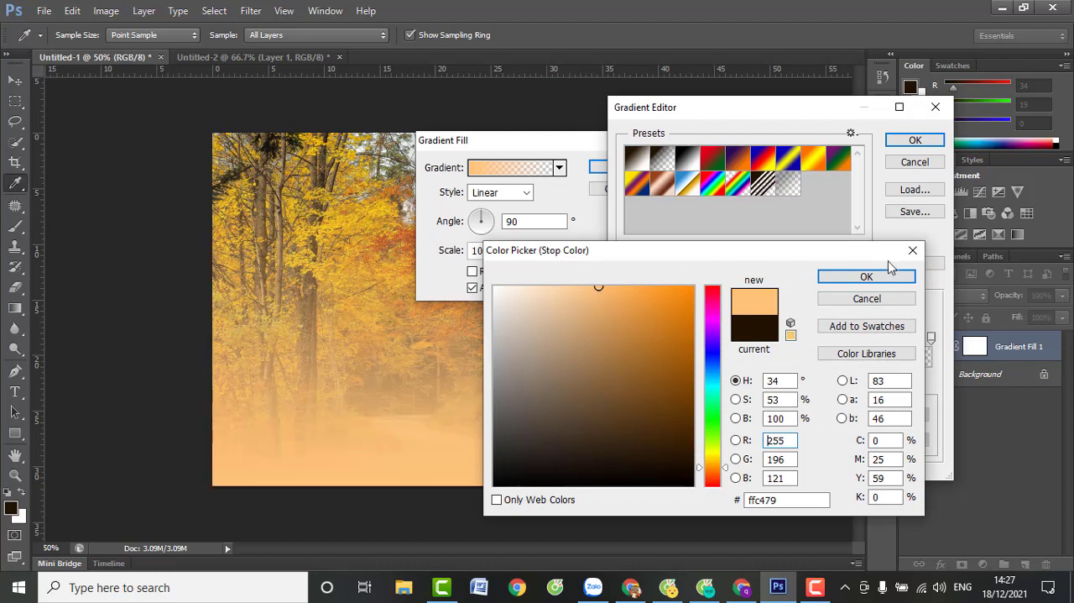
left_click(888, 279)
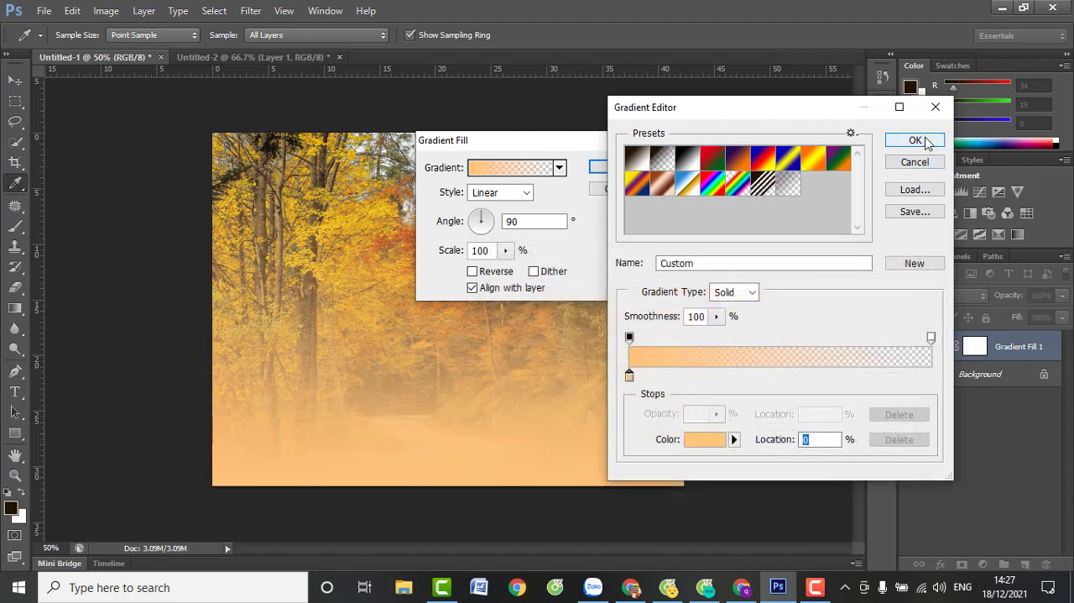
left_click(917, 141)
Make the gradient fill Radial, reposition its glow to the photo's upper-left corner, and apply it
left_click(494, 192)
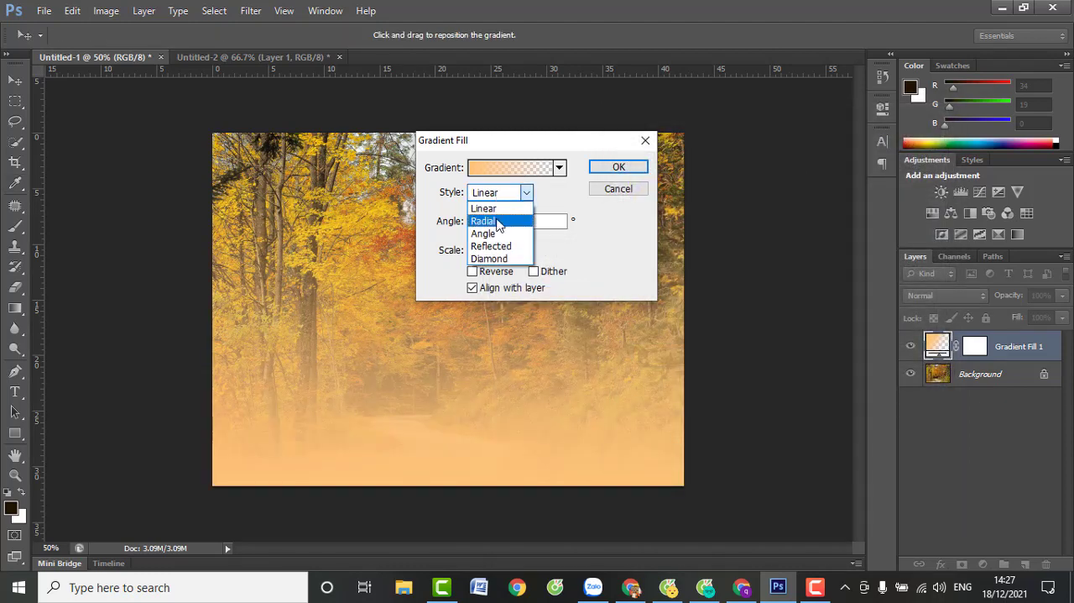
left_click(484, 221)
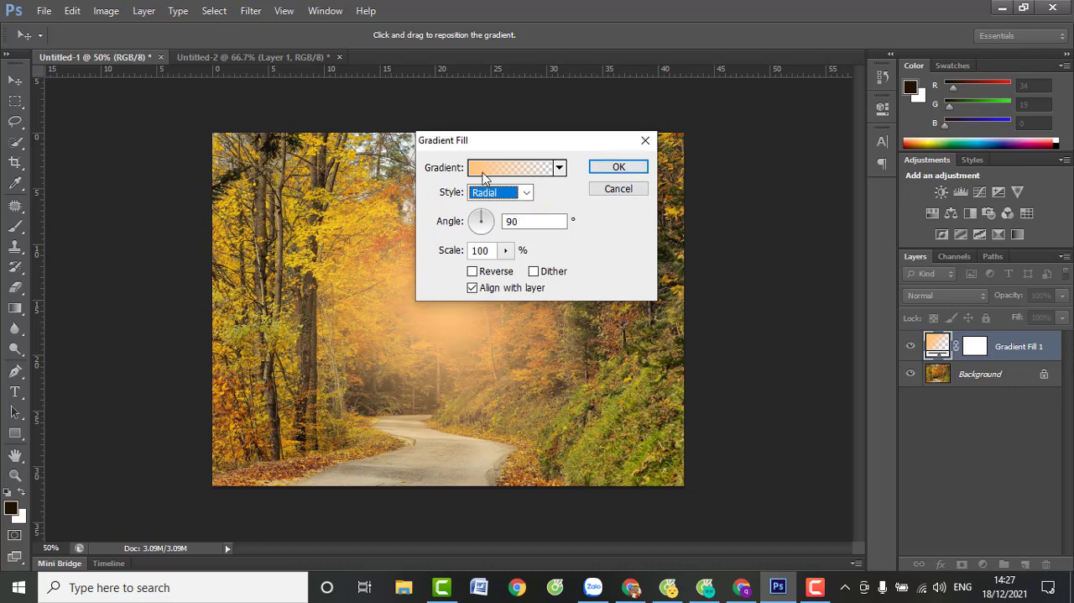
left_click_drag(386, 313, 187, 156)
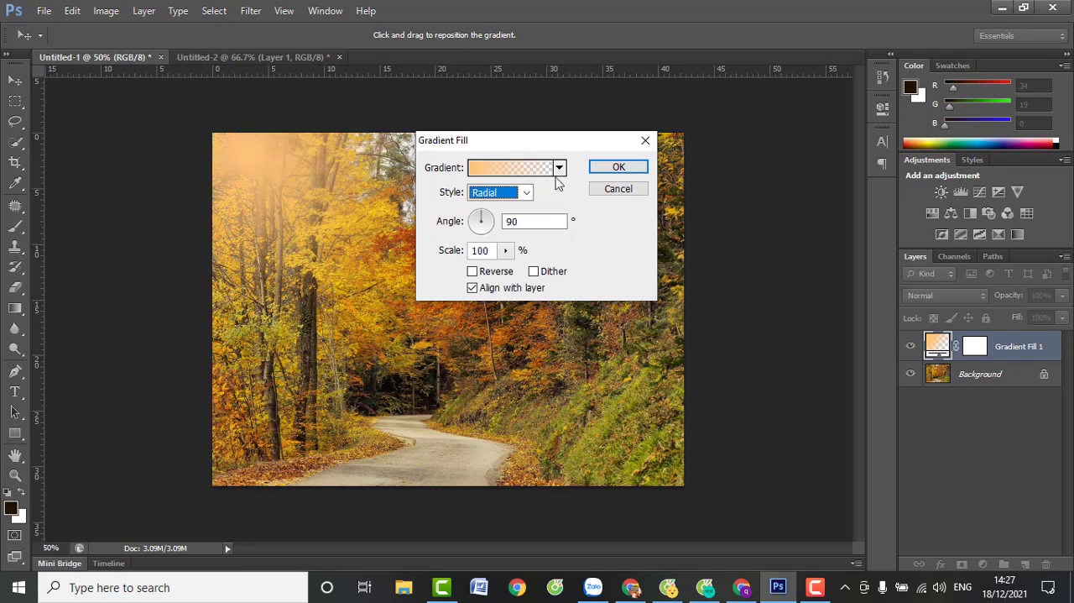
left_click(618, 168)
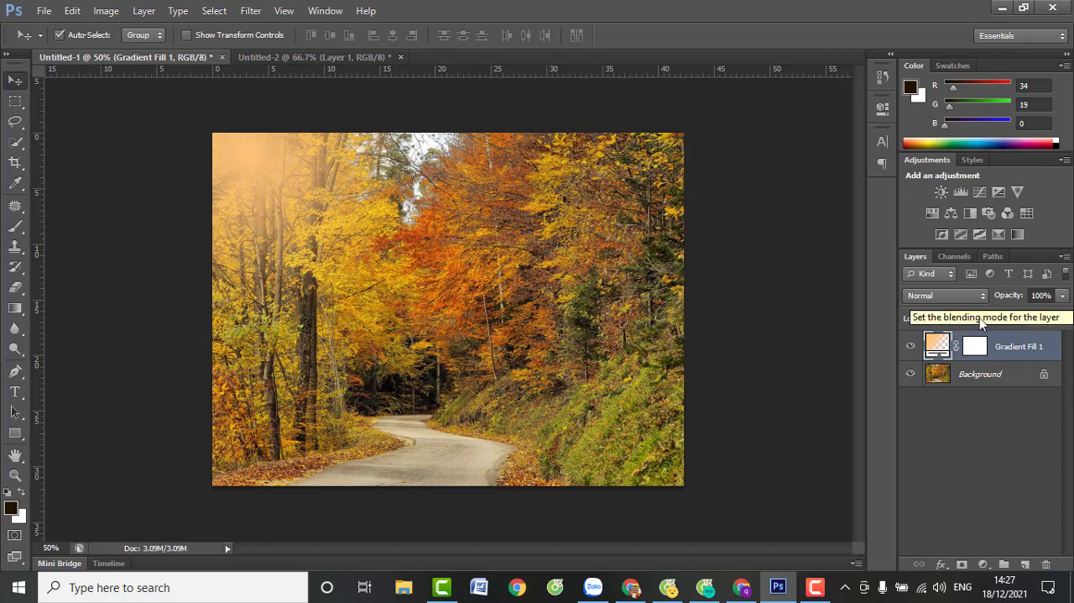
Duplicate the Gradient Fill 1 layer within the same document
right_click(989, 345)
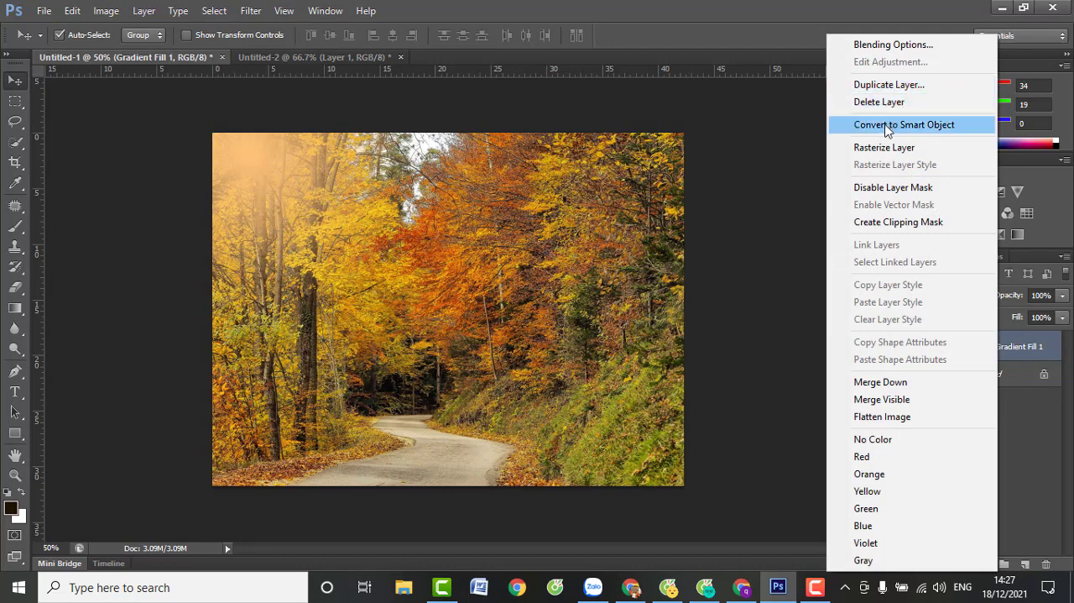
left_click(805, 280)
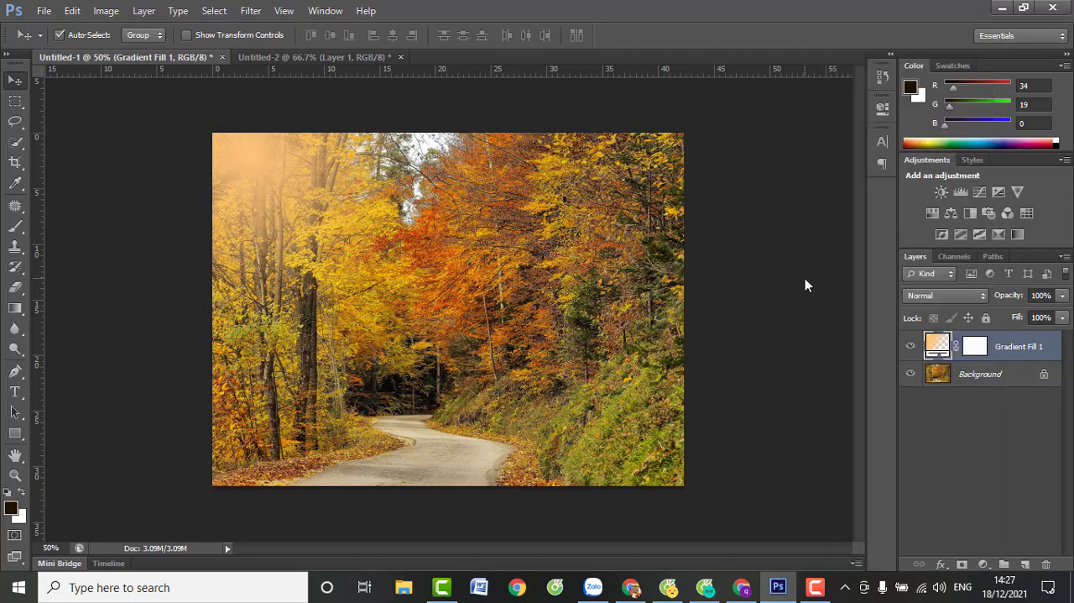
right_click(944, 346)
right_click(1011, 346)
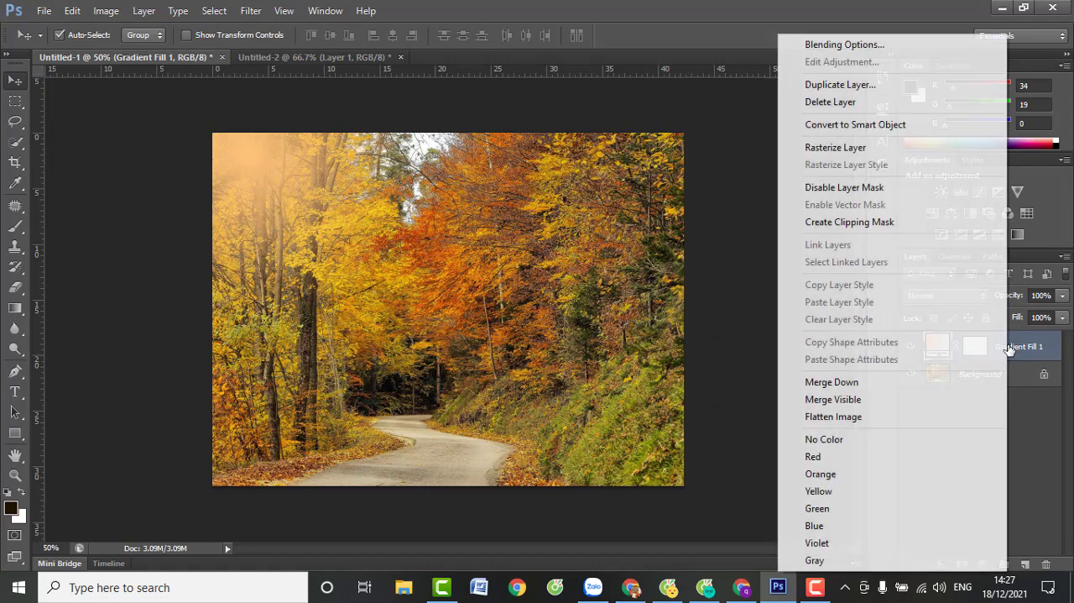
left_click(849, 91)
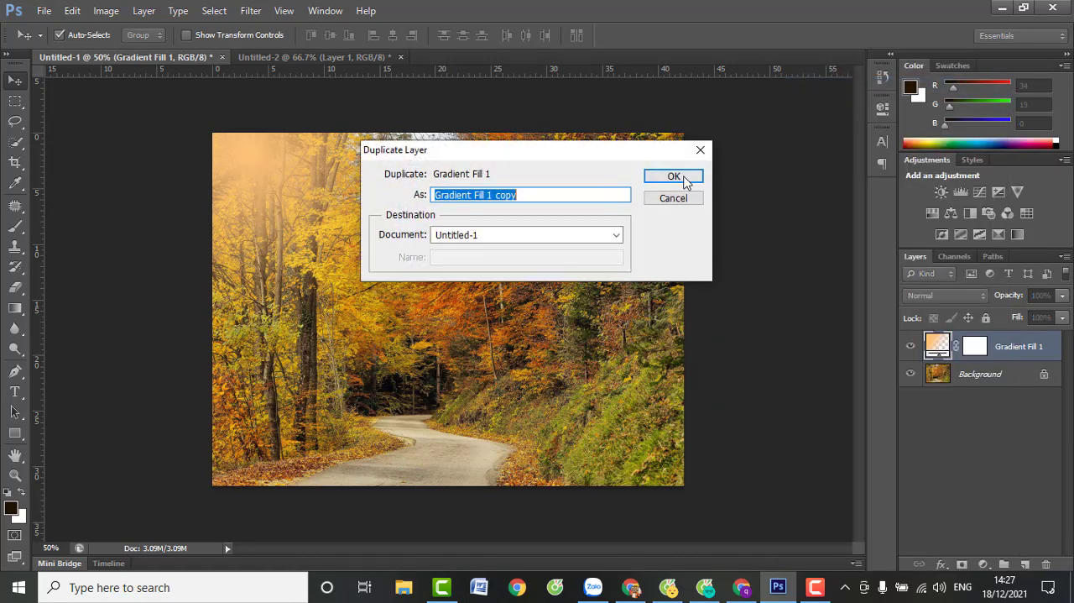
left_click(676, 175)
left_click(941, 301)
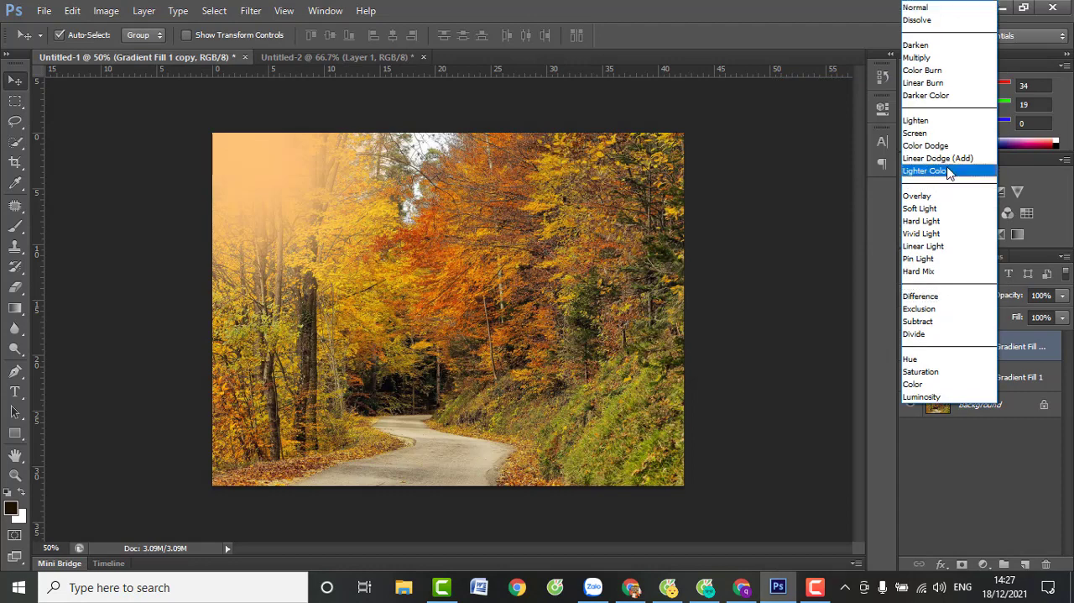
left_click(806, 312)
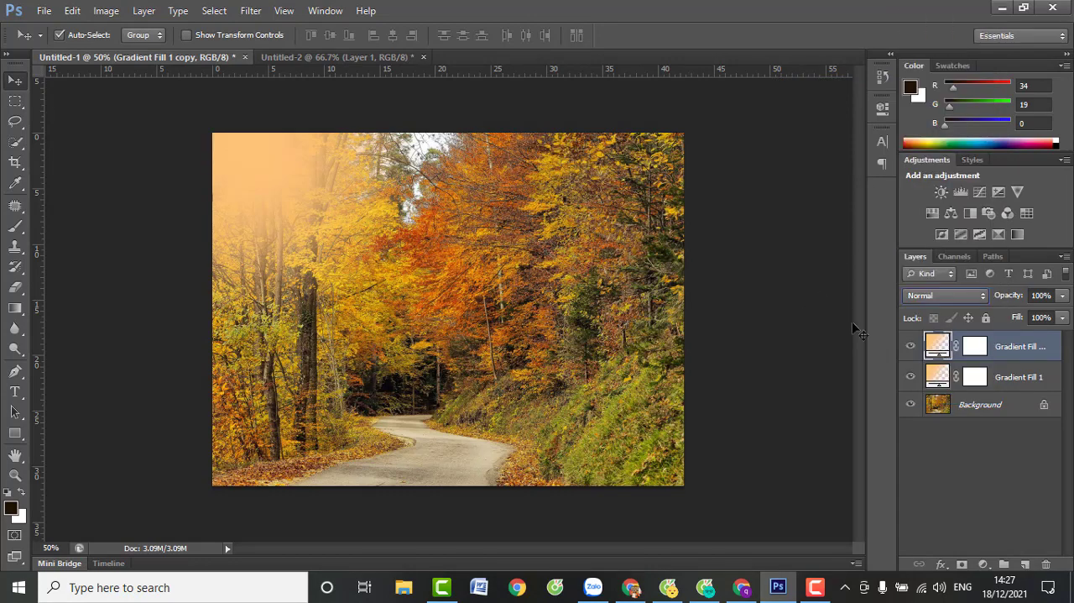
Recolour the duplicated gradient's starting colour stop to pale yellow fbe2ad and apply the gradient fill
double_click(938, 346)
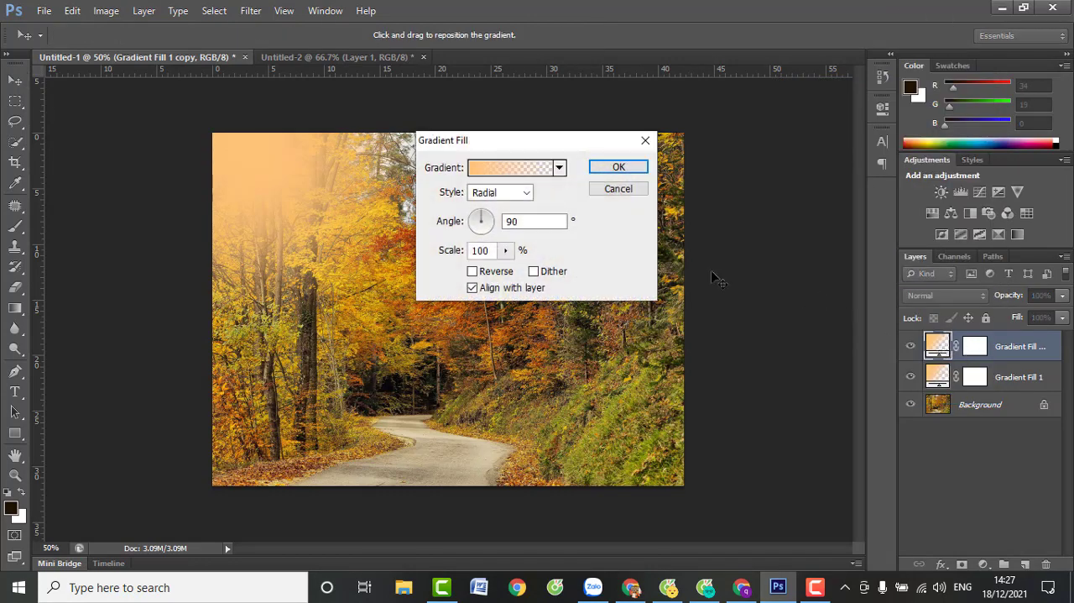
left_click(520, 172)
left_click(629, 375)
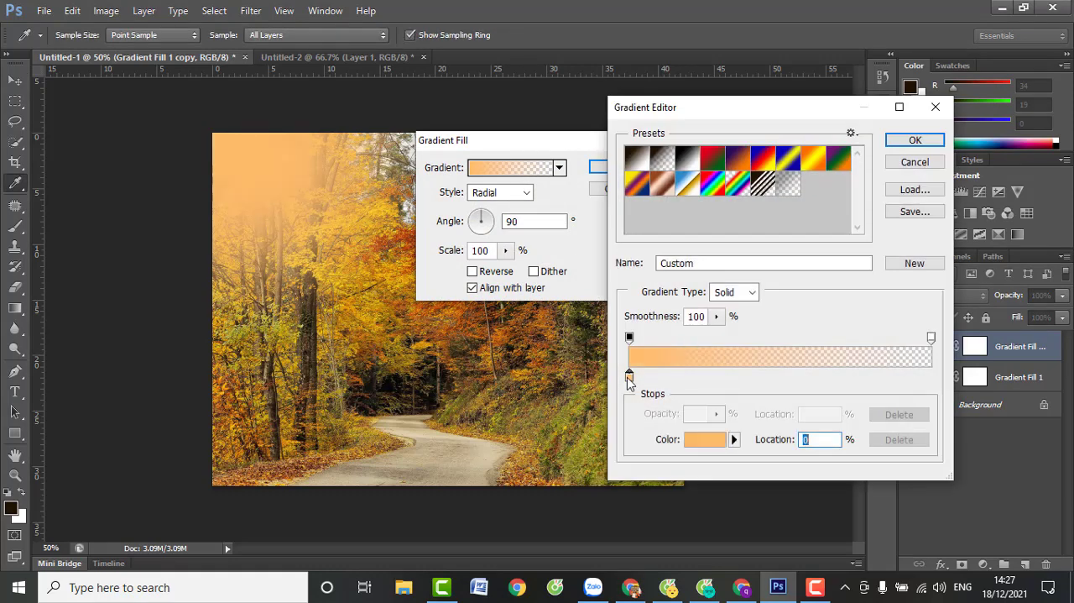
double_click(630, 377)
left_click(555, 289)
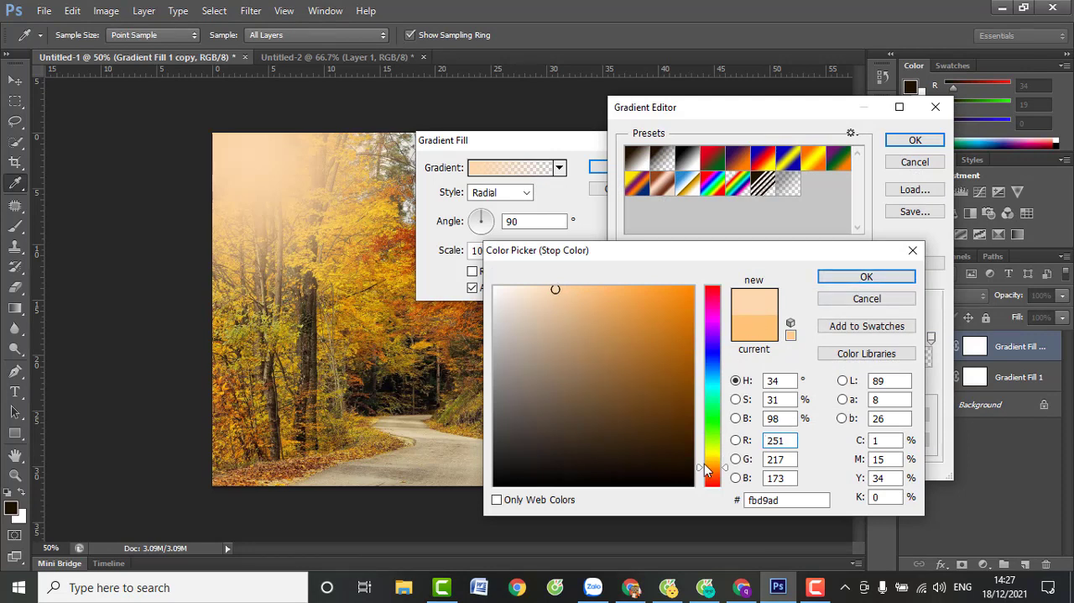
left_click_drag(705, 465, 713, 464)
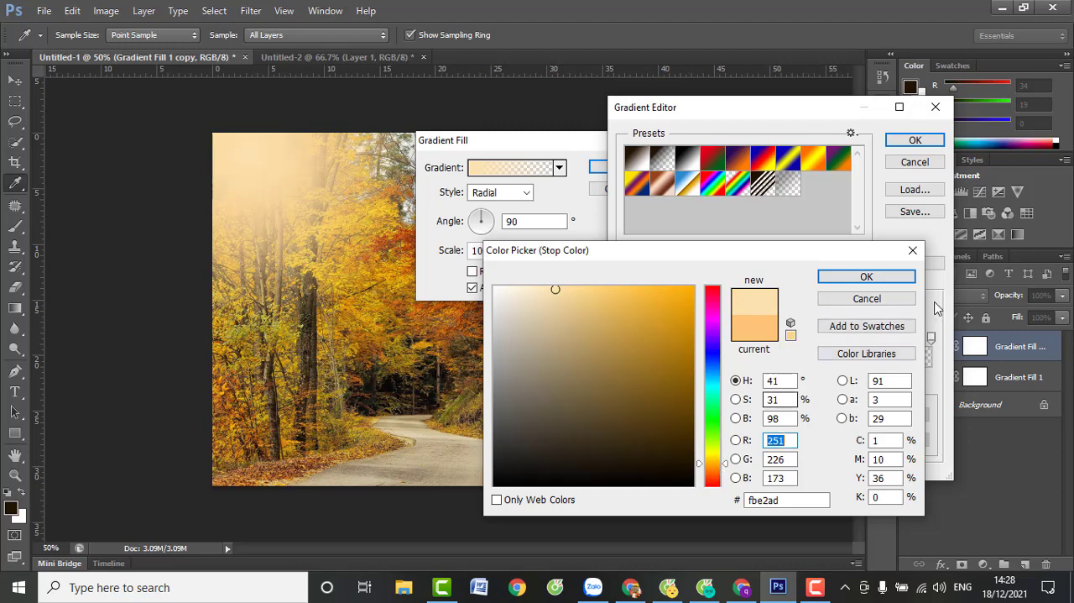
left_click(867, 276)
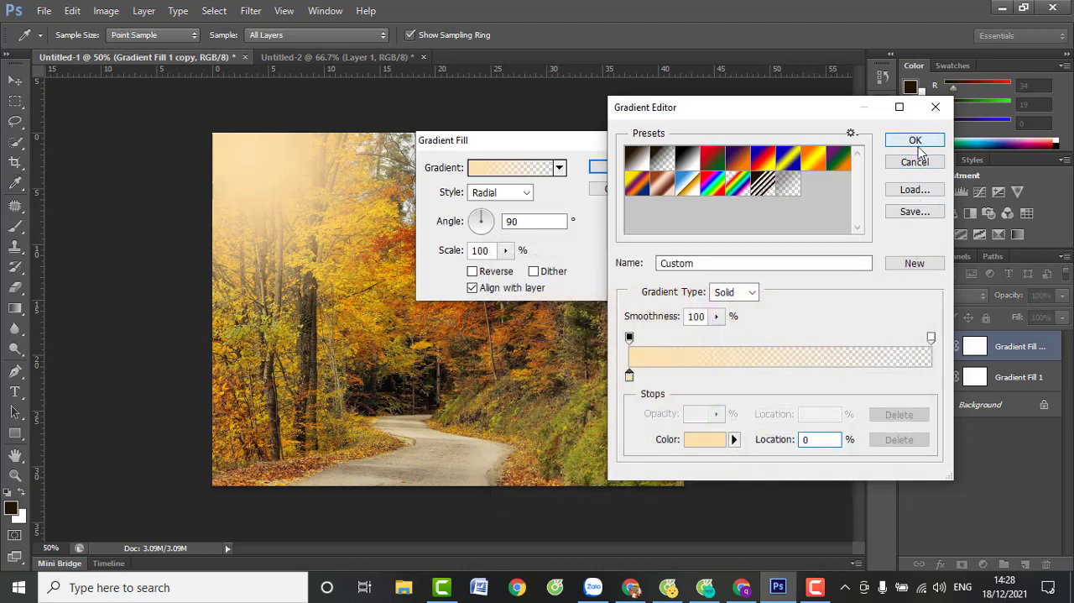
left_click(919, 146)
left_click(619, 167)
Try the Hard Light and Soft Light blending modes on the duplicated gradient layer
left_click(930, 296)
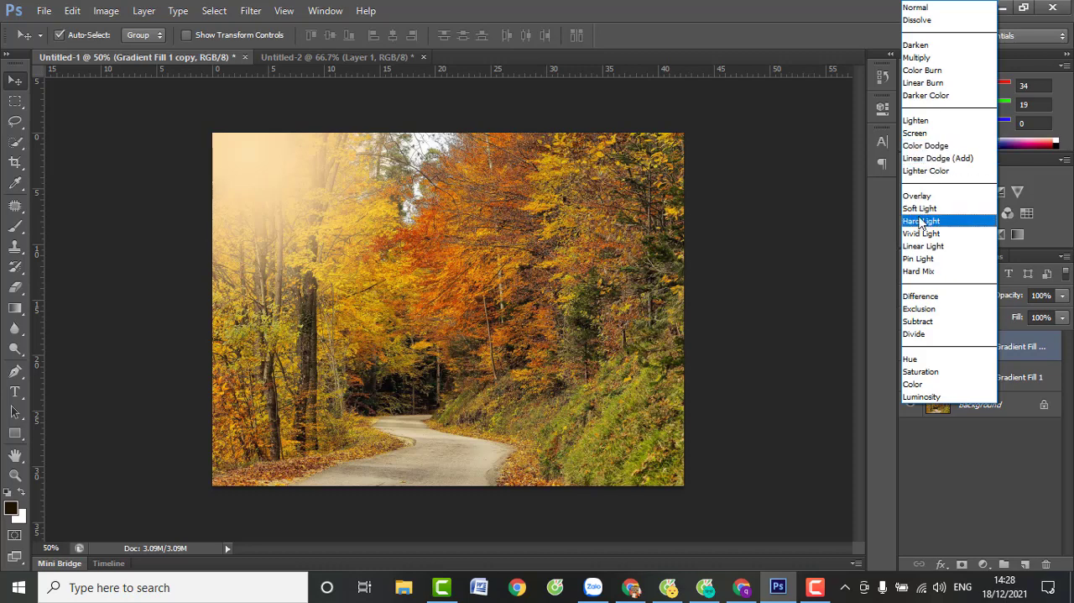
left_click(922, 222)
left_click(950, 296)
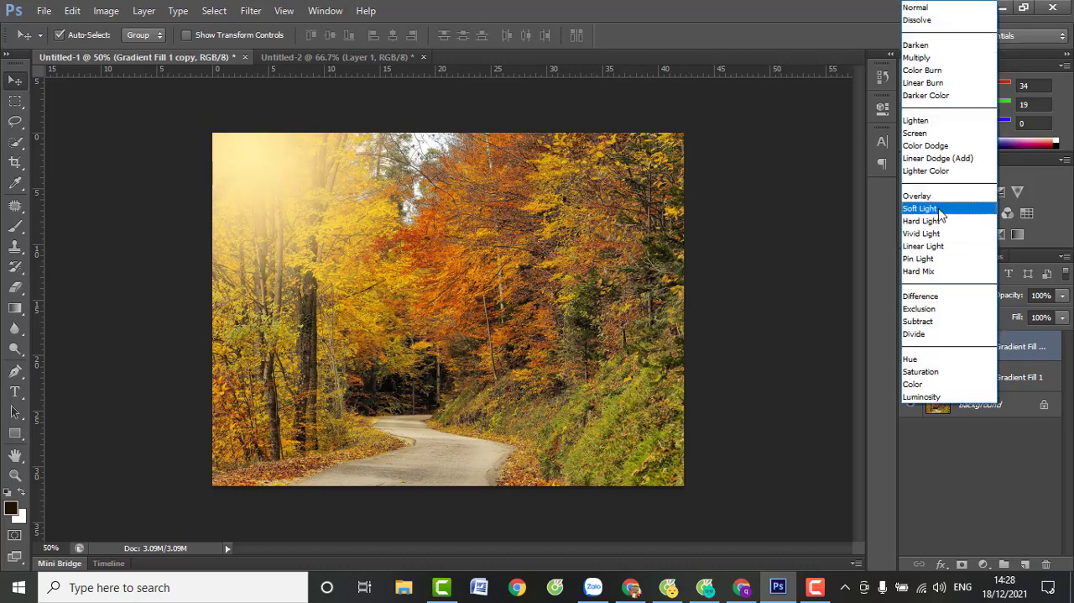
left_click(939, 208)
Set the blending mode of the original Gradient Fill 1 layer to Soft Light
left_click(940, 374)
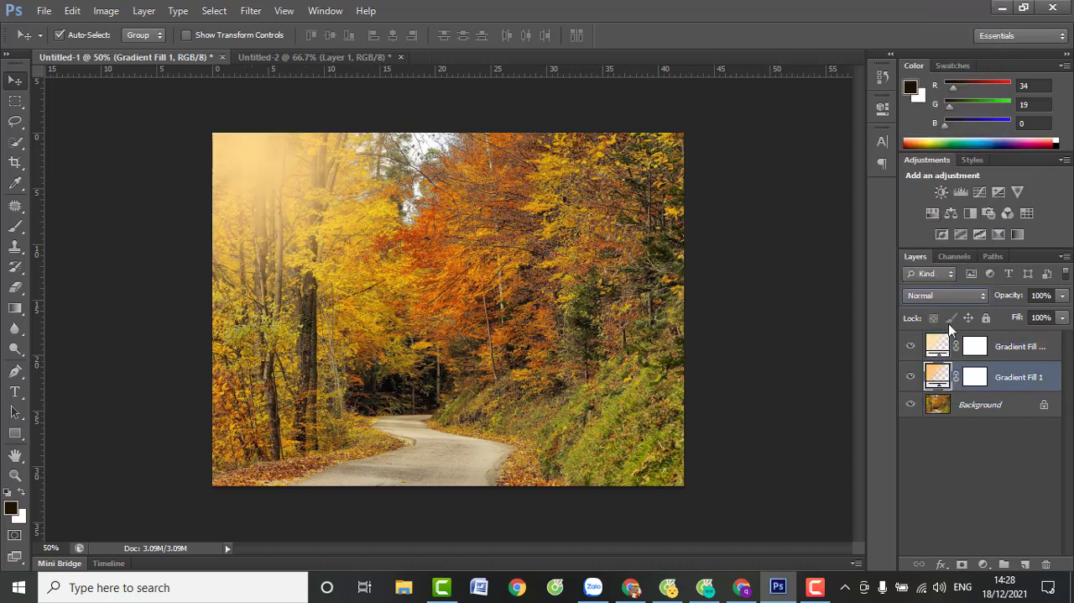
left_click(946, 296)
left_click(921, 211)
Set the duplicated gradient layer's blending mode back to Normal
left_click(937, 348)
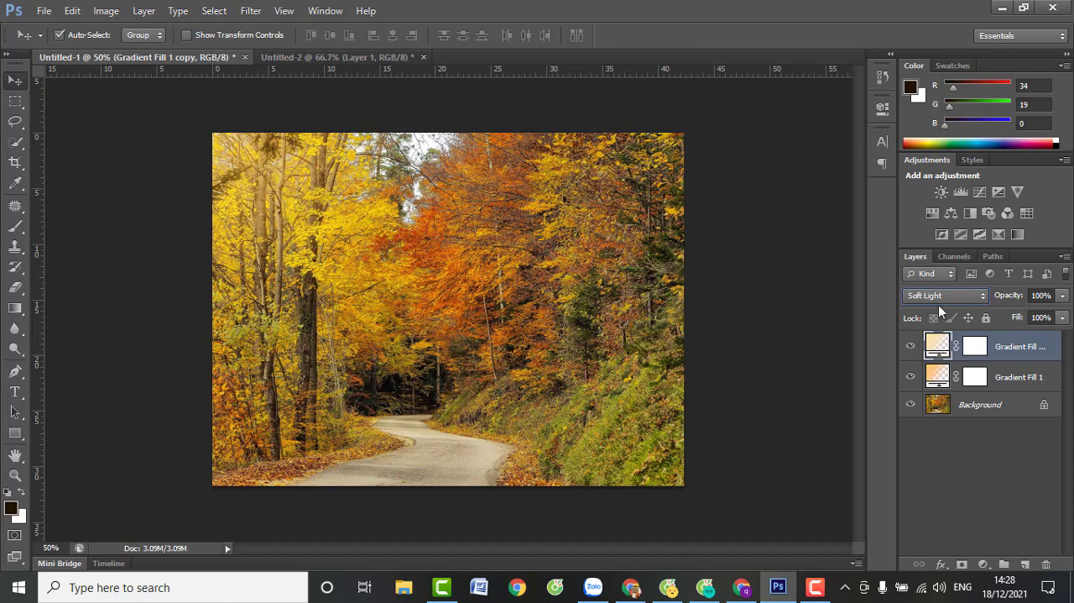
left_click(939, 298)
left_click(922, 8)
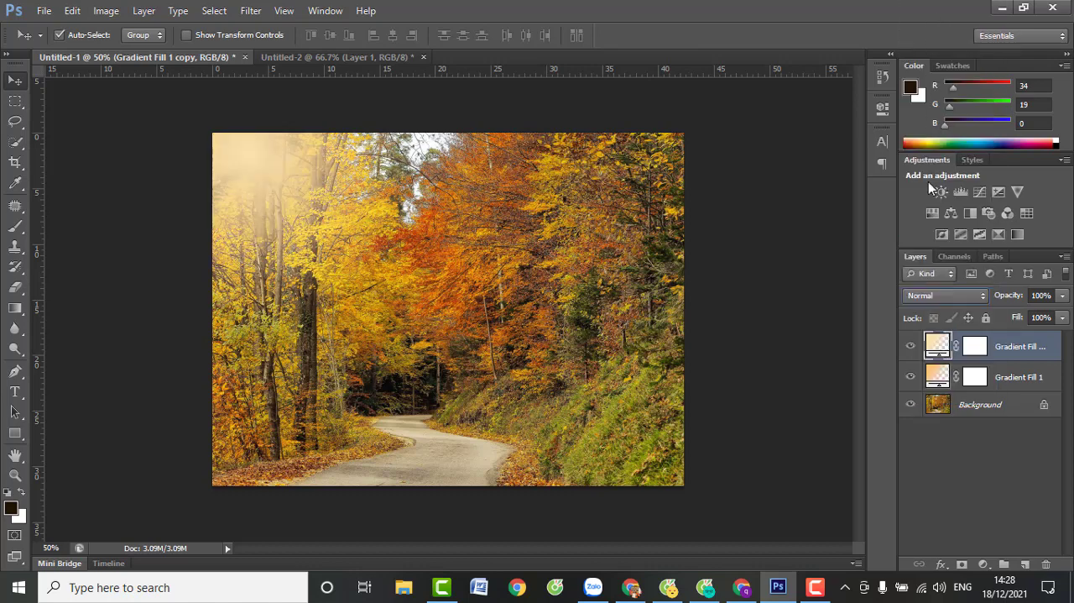
Add a new gradient fill layer above the duplicated gradient layer
left_click(993, 408)
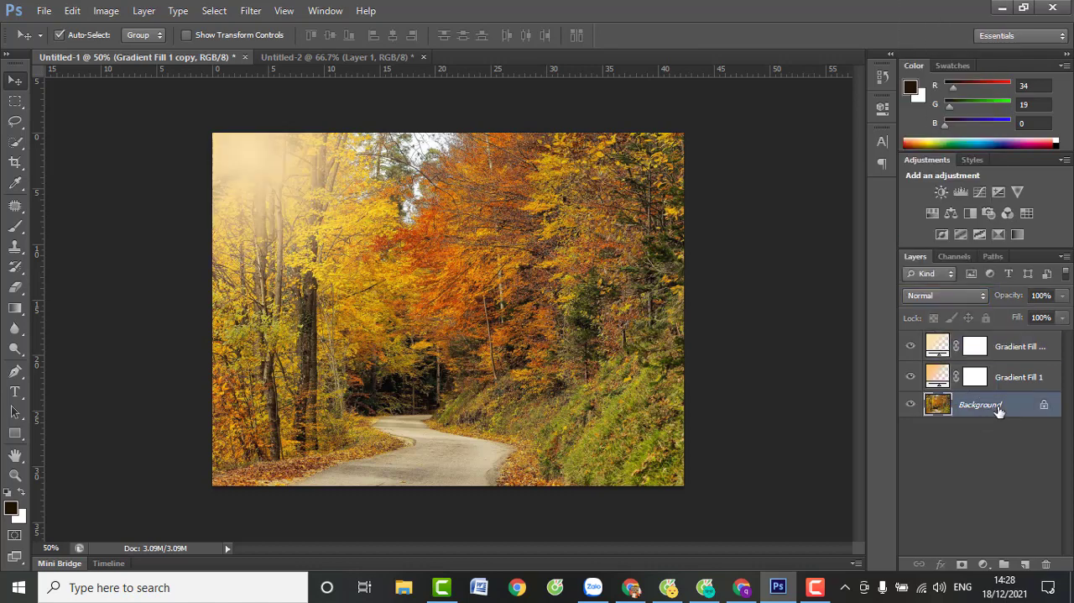
left_click(1012, 353)
left_click(993, 564)
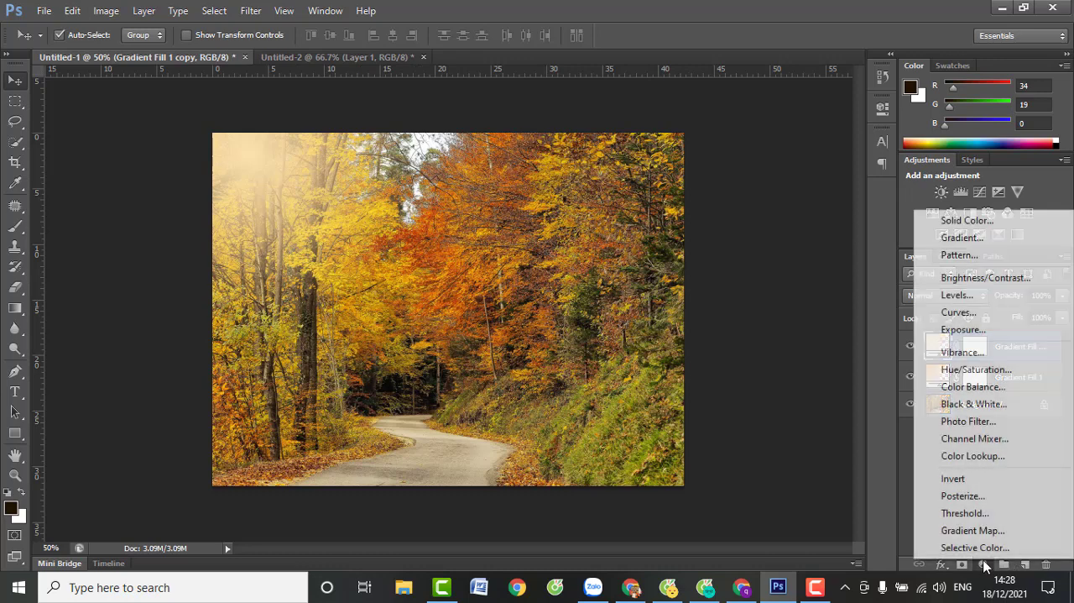
left_click(964, 233)
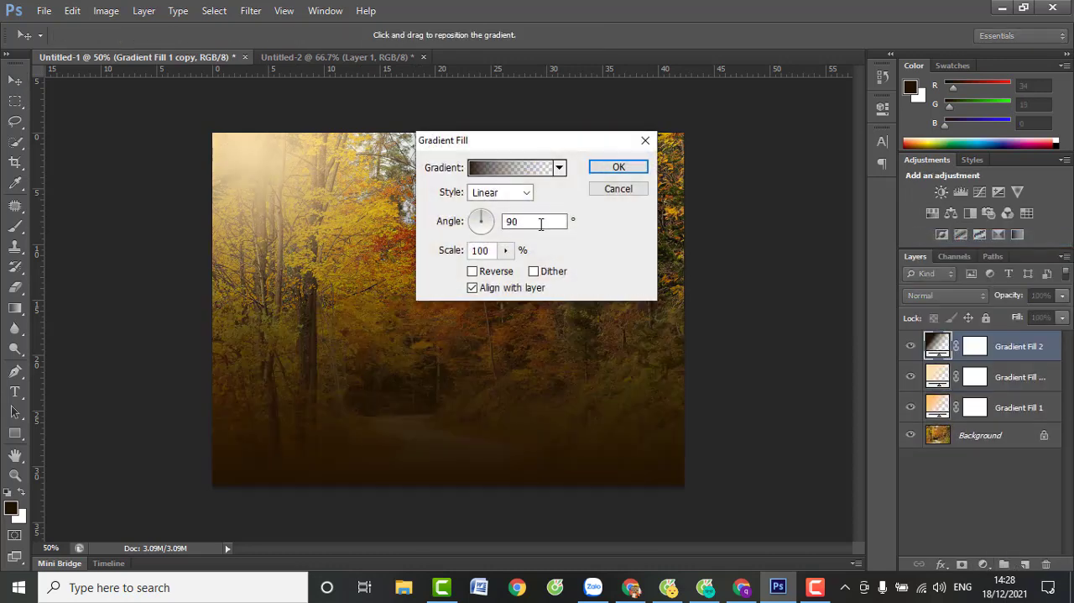
Change the new fill to a Noise gradient using the HSB color model, with the saturation maximum lowered to zero, and randomize its pattern
left_click(537, 172)
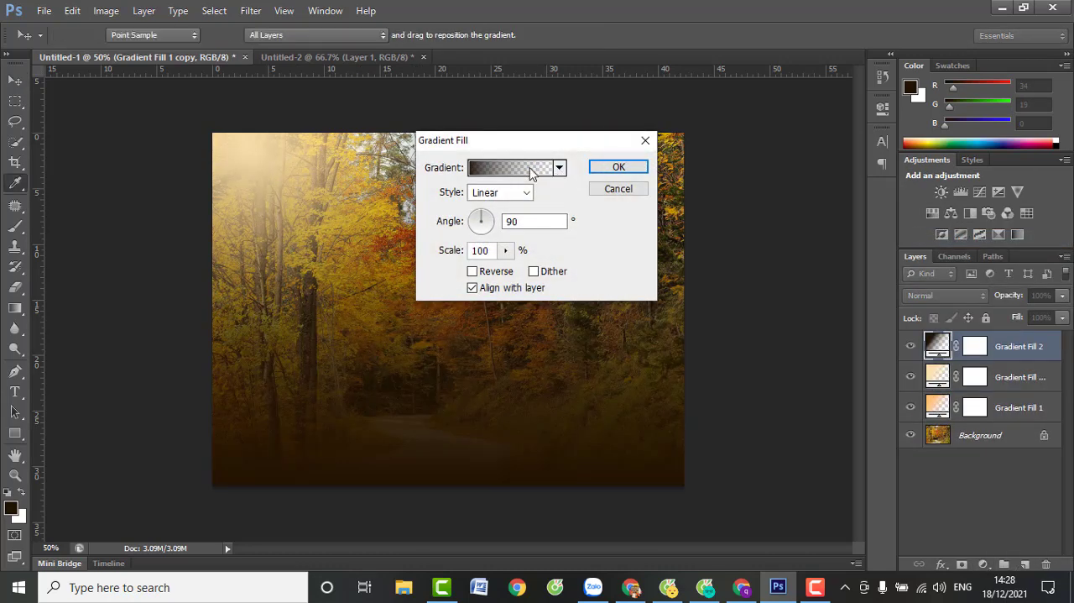
left_click(731, 292)
left_click(730, 321)
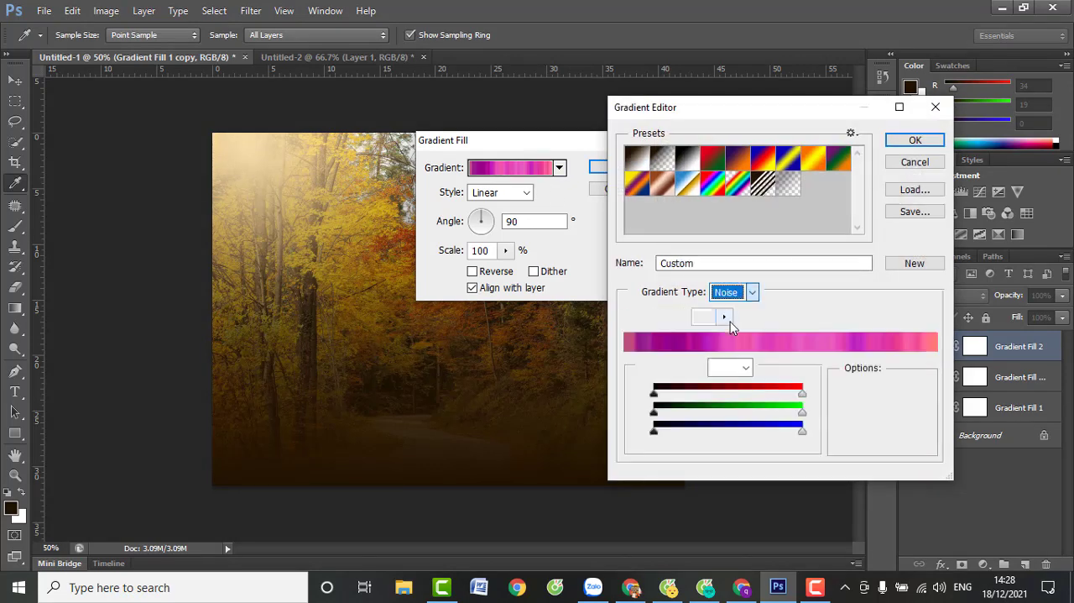
left_click_drag(804, 417, 639, 411)
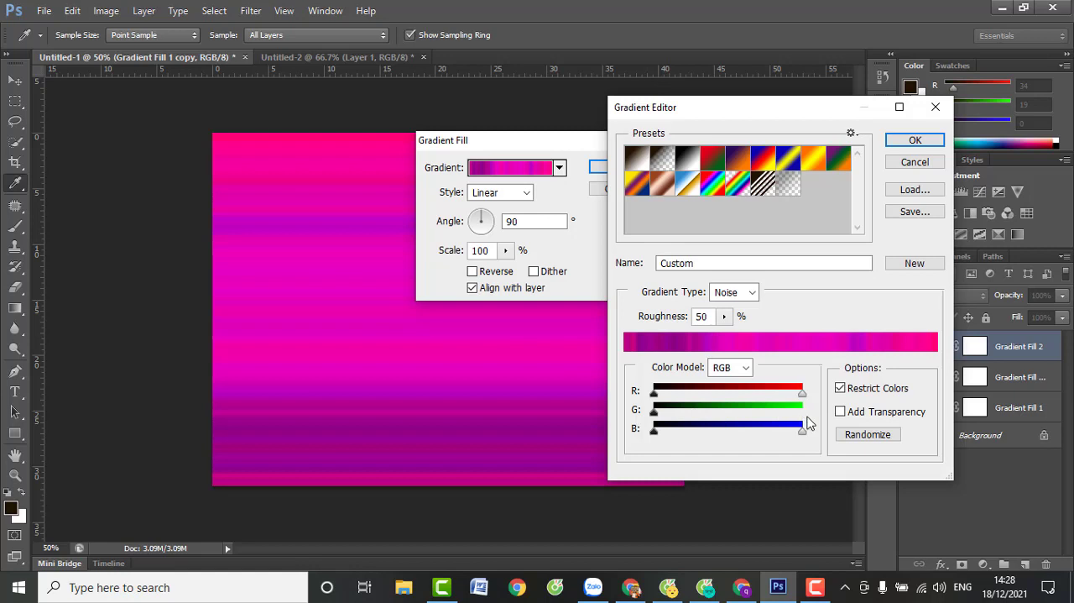
left_click(730, 367)
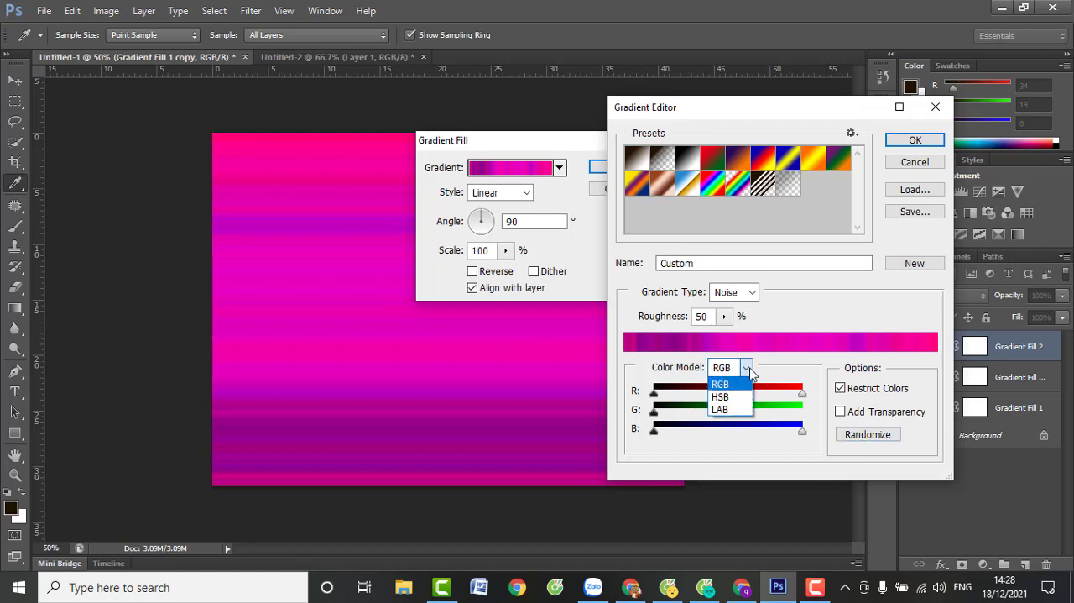
left_click(739, 395)
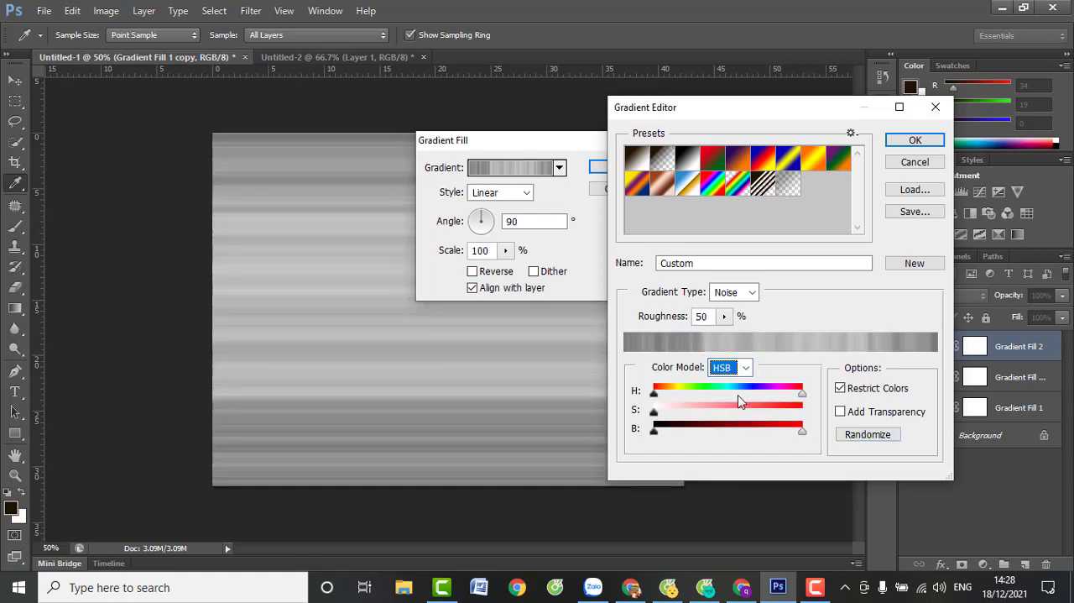
left_click(868, 437)
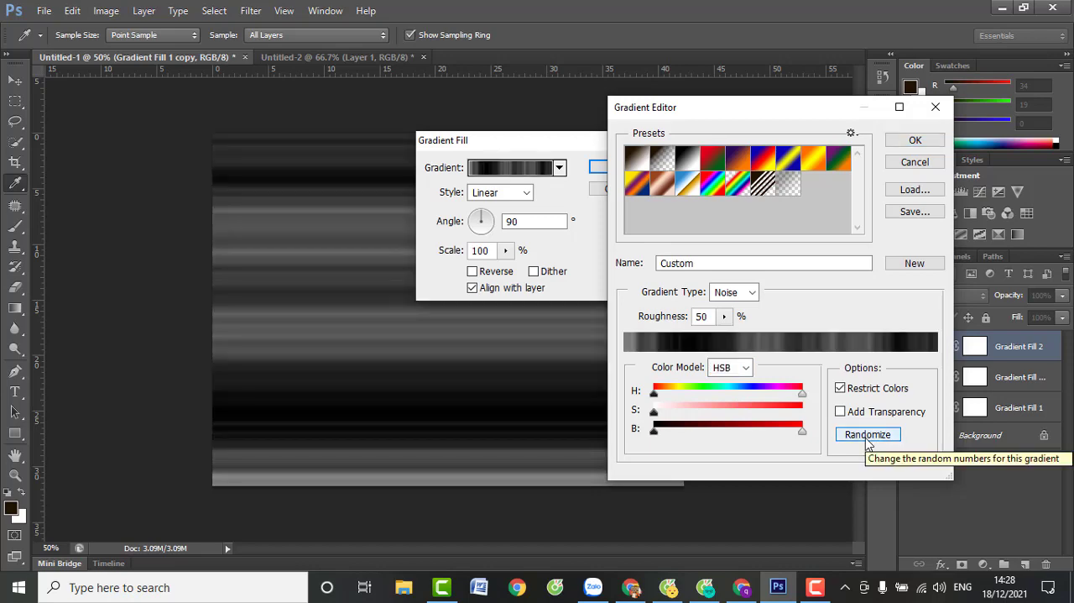
left_click(915, 139)
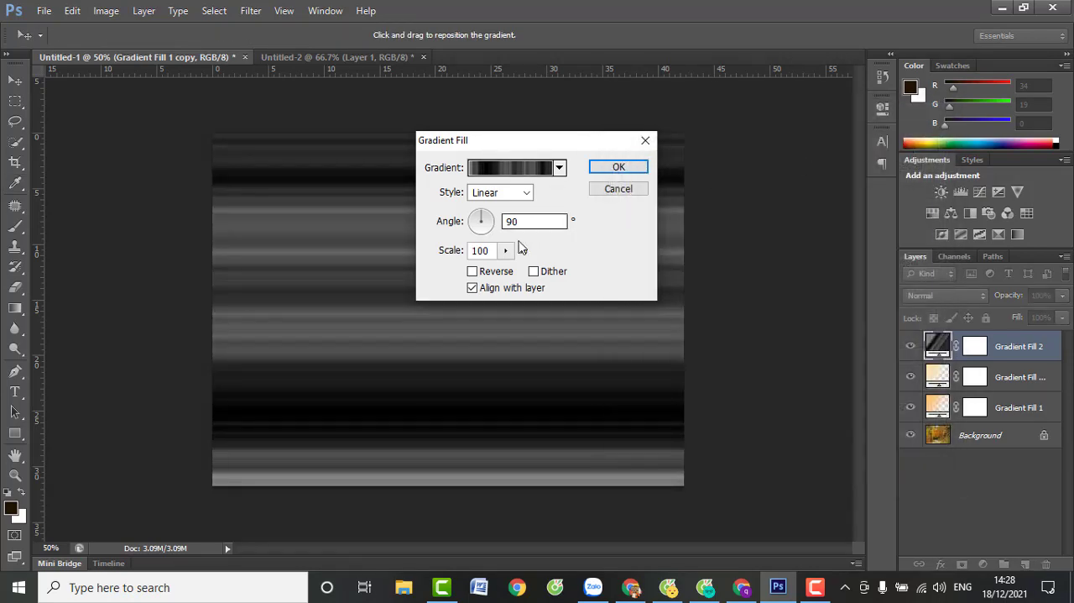
Set the gradient fill's style to Angle and move its center to the photo's upper-left corner
left_click(504, 196)
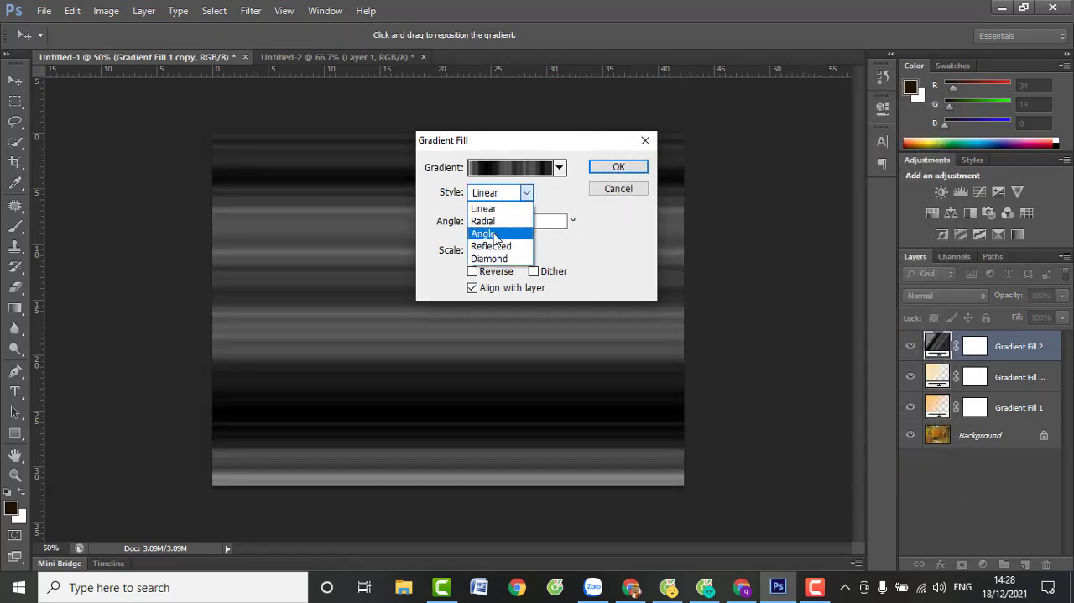
left_click(495, 234)
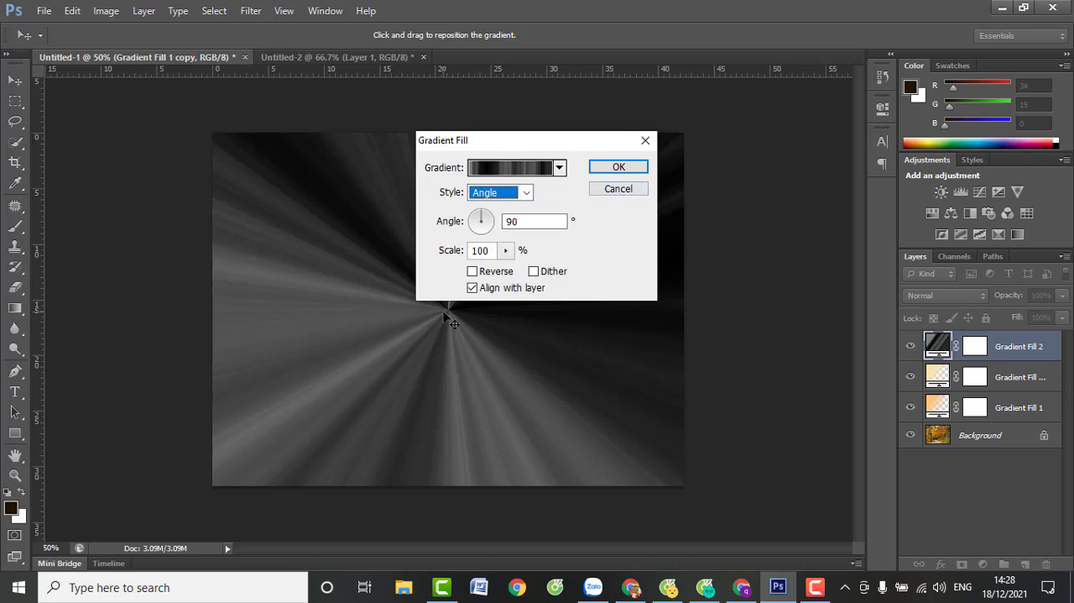
left_click_drag(445, 313, 207, 142)
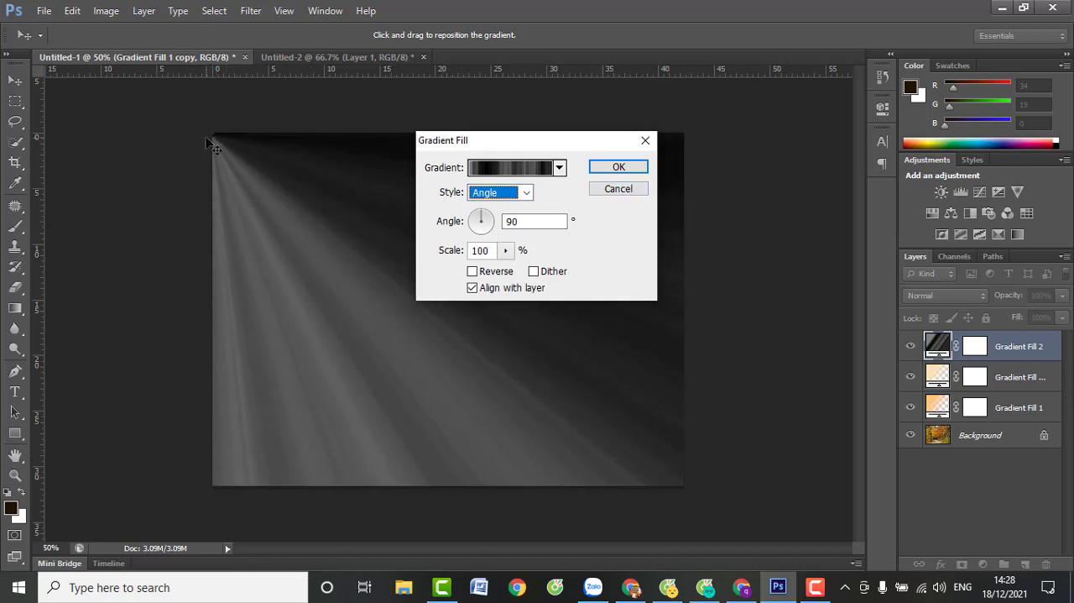
left_click(617, 167)
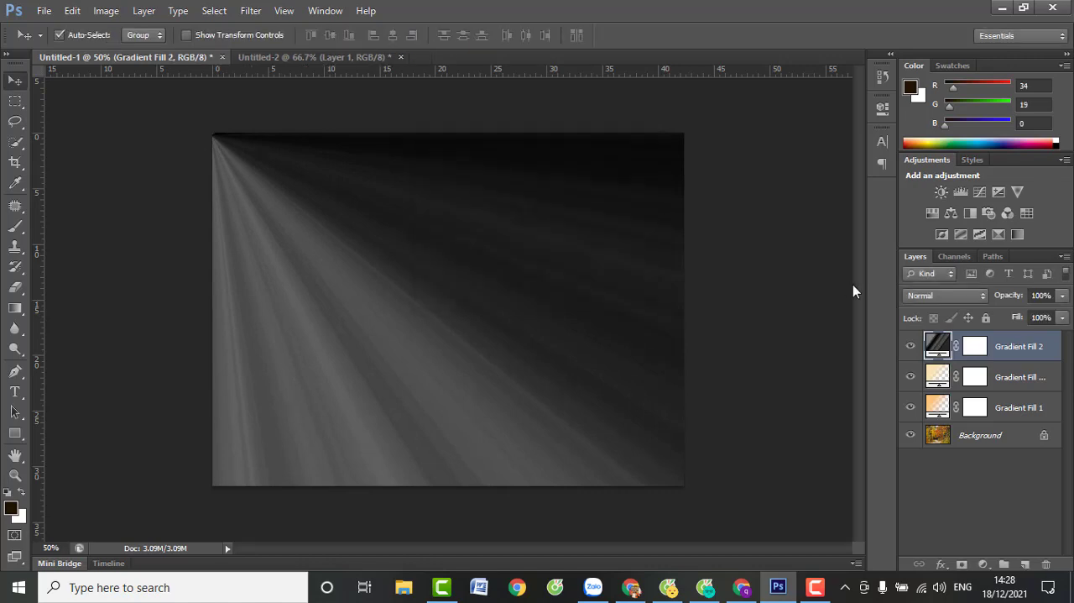
Blend Gradient Fill 2 in Soft Light mode and rotate its light rays to an angle of -6.71°
left_click(962, 293)
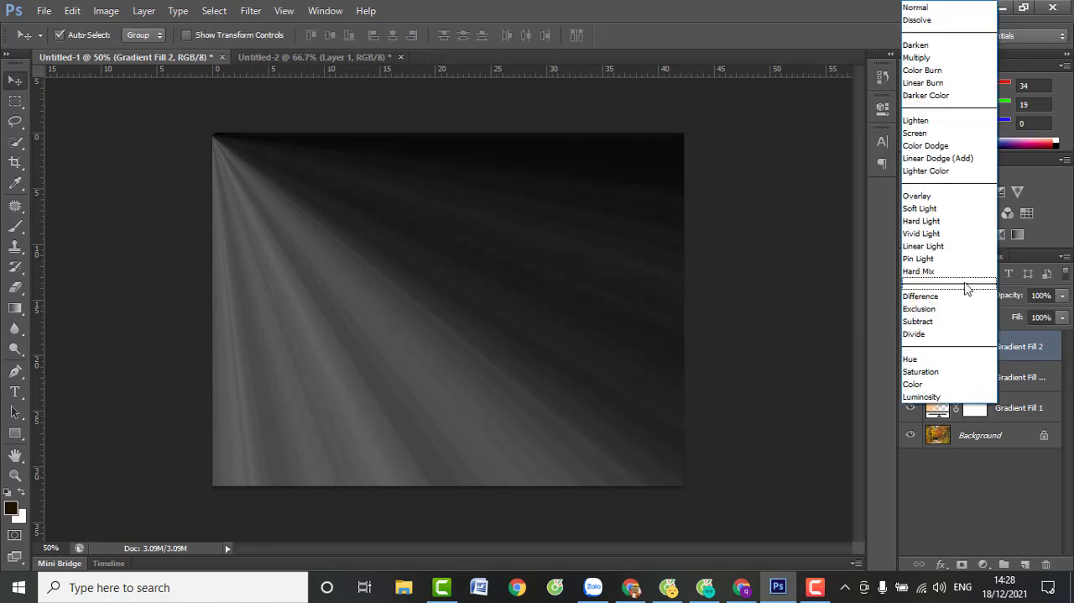
left_click(923, 211)
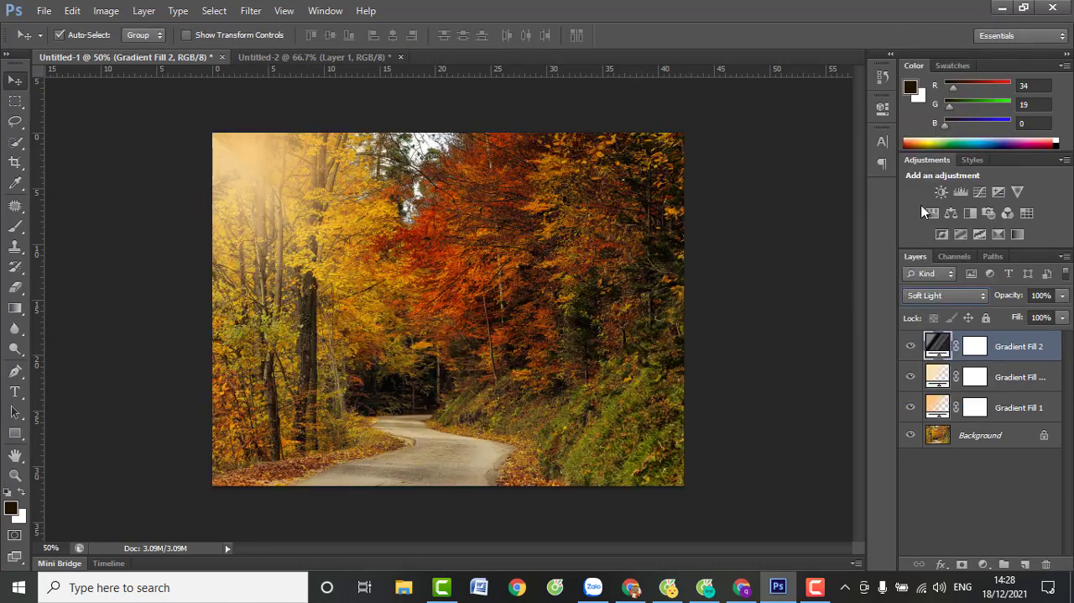
double_click(940, 345)
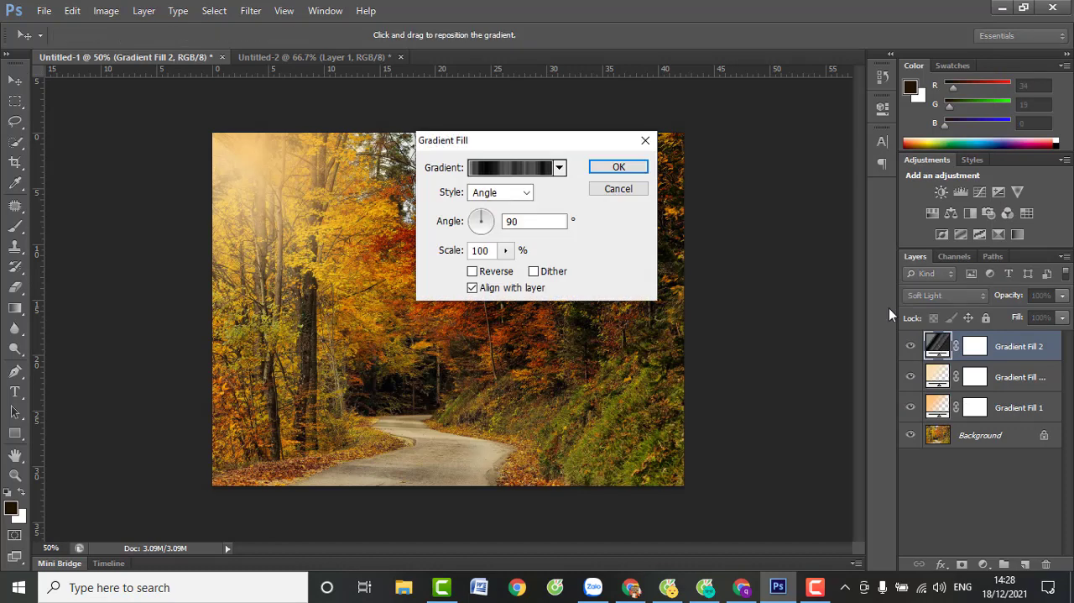
left_click(492, 223)
left_click(484, 226)
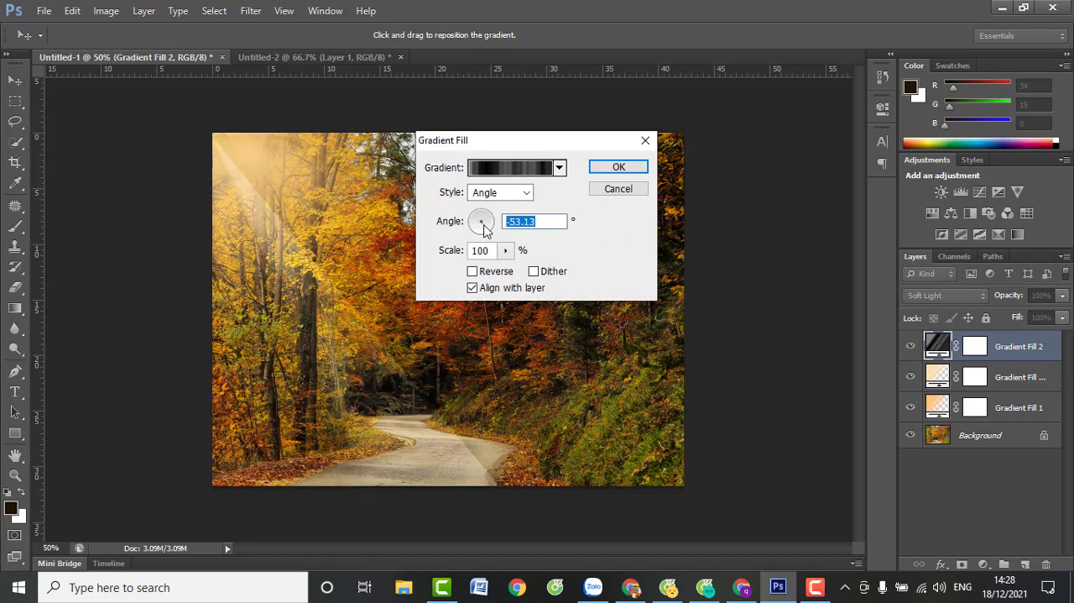
left_click(476, 227)
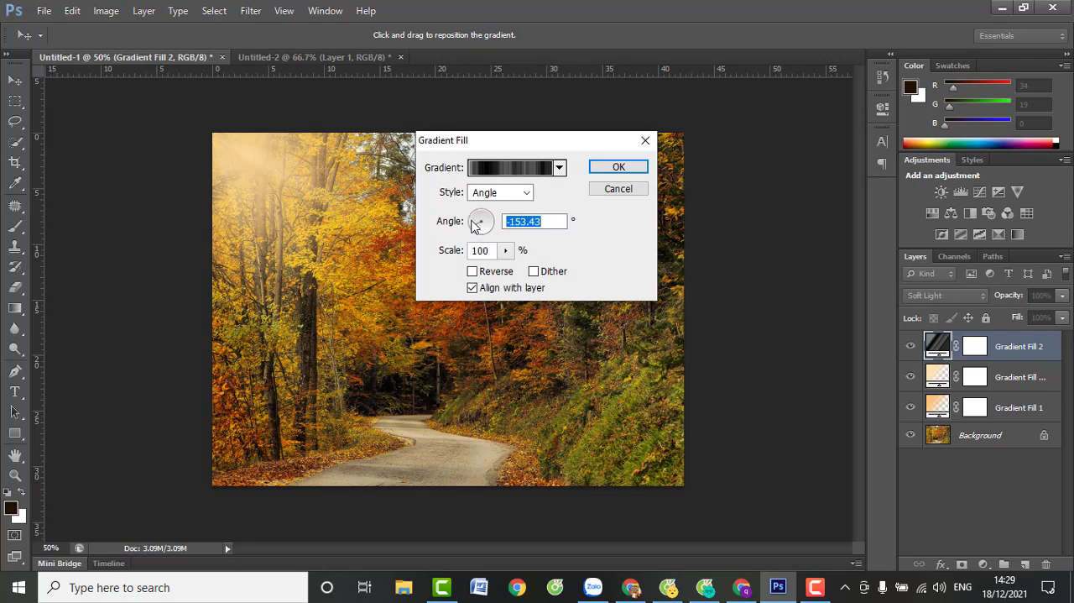
left_click(473, 226)
left_click(477, 218)
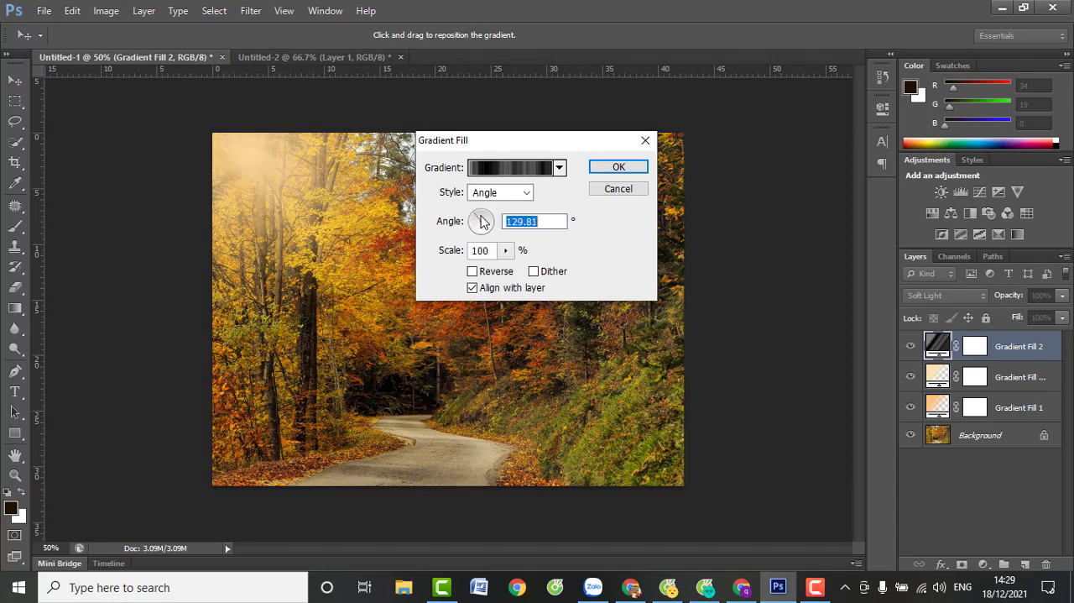
left_click(486, 213)
left_click(487, 213)
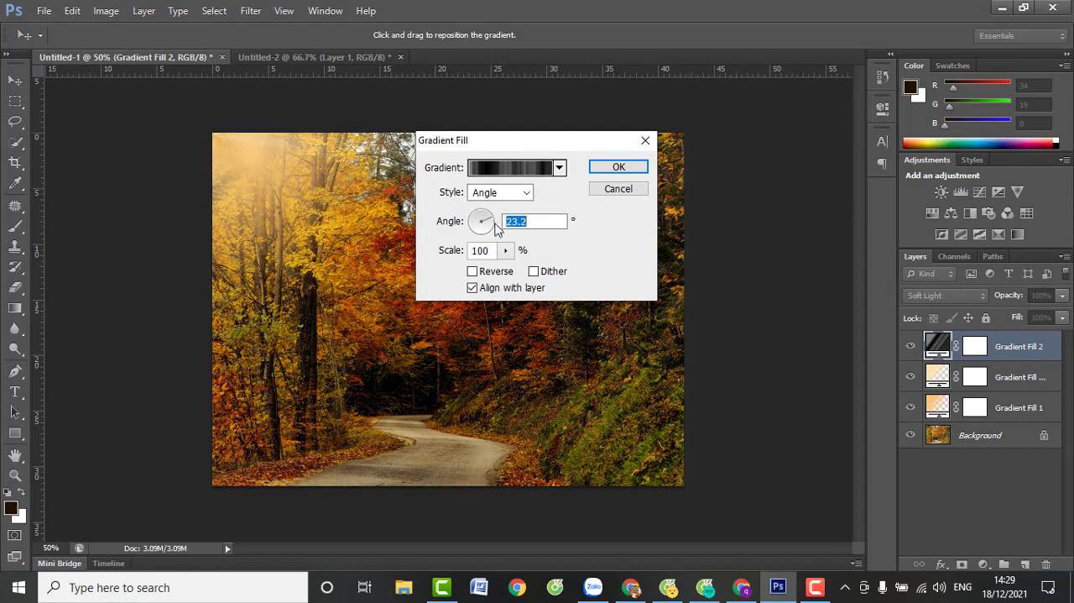
left_click(496, 225)
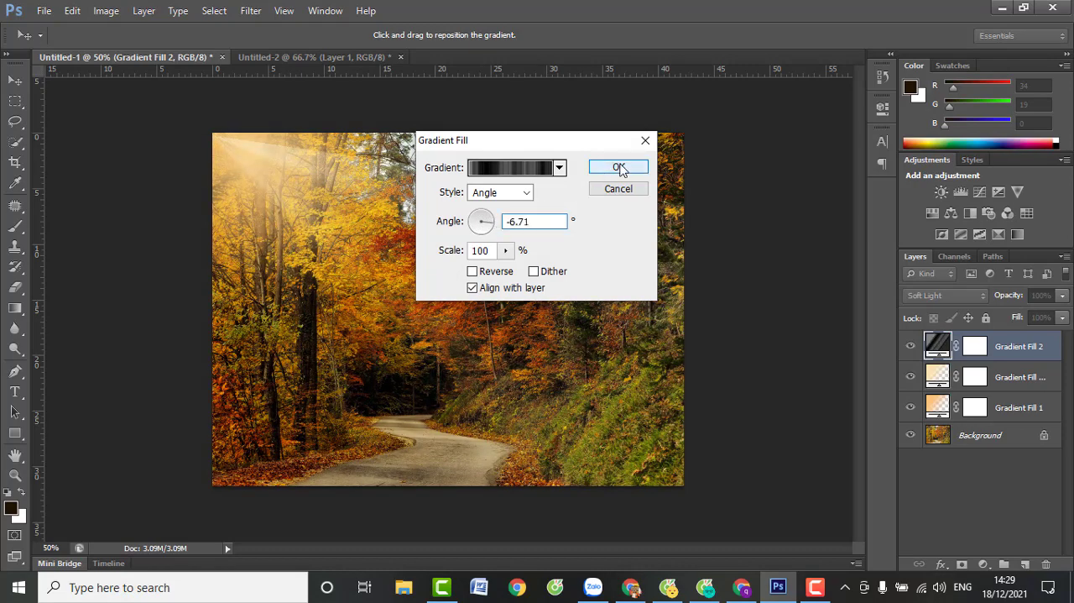
left_click(619, 167)
Reposition Gradient Fill 2 so its rays originate just outside the photo's upper-left corner
double_click(937, 348)
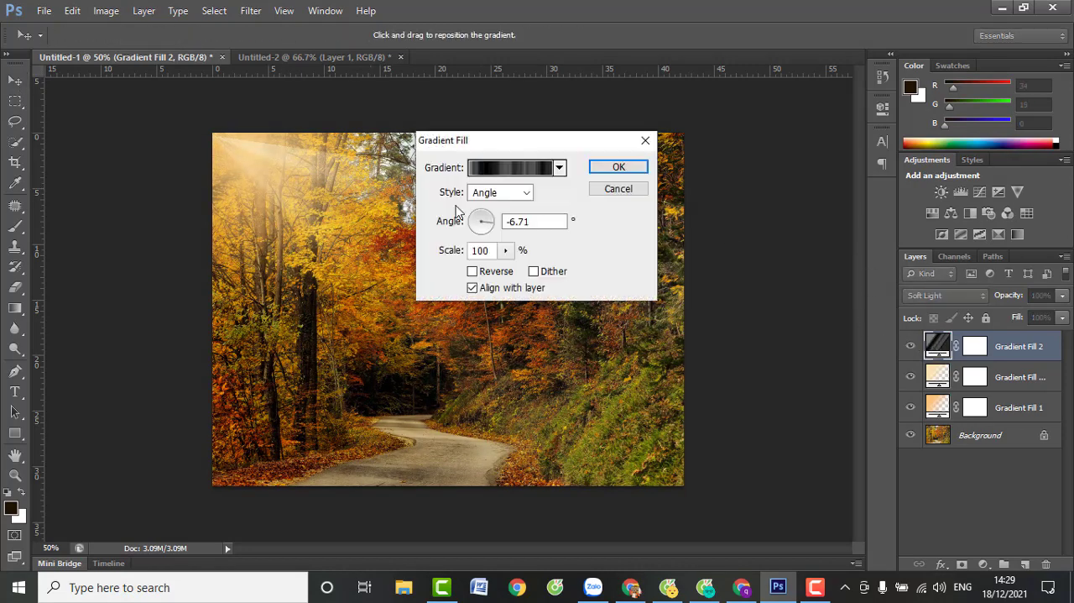
left_click_drag(248, 163, 148, 139)
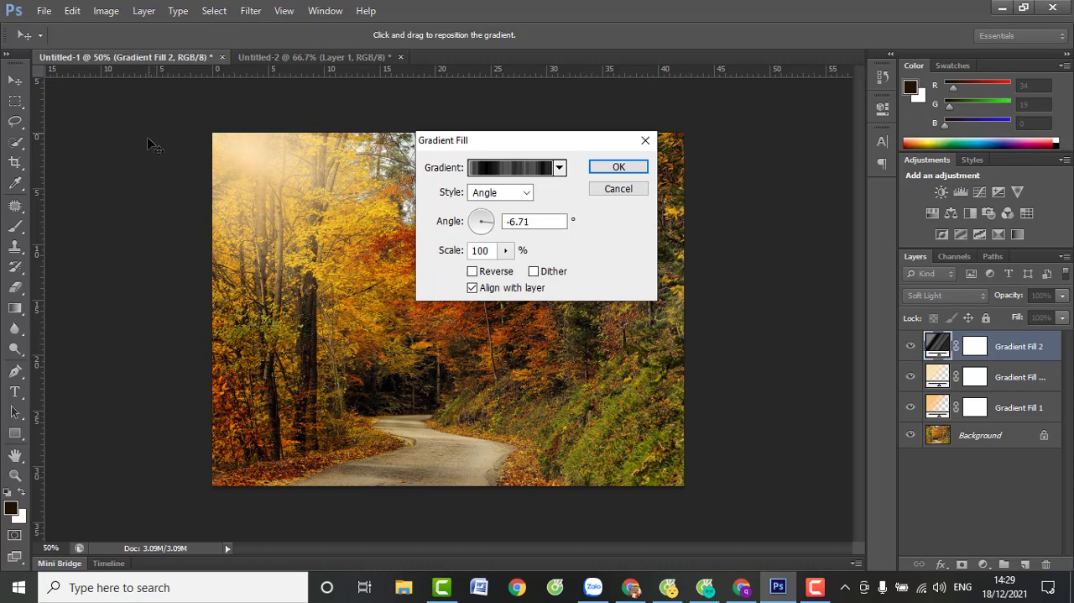
left_click(621, 167)
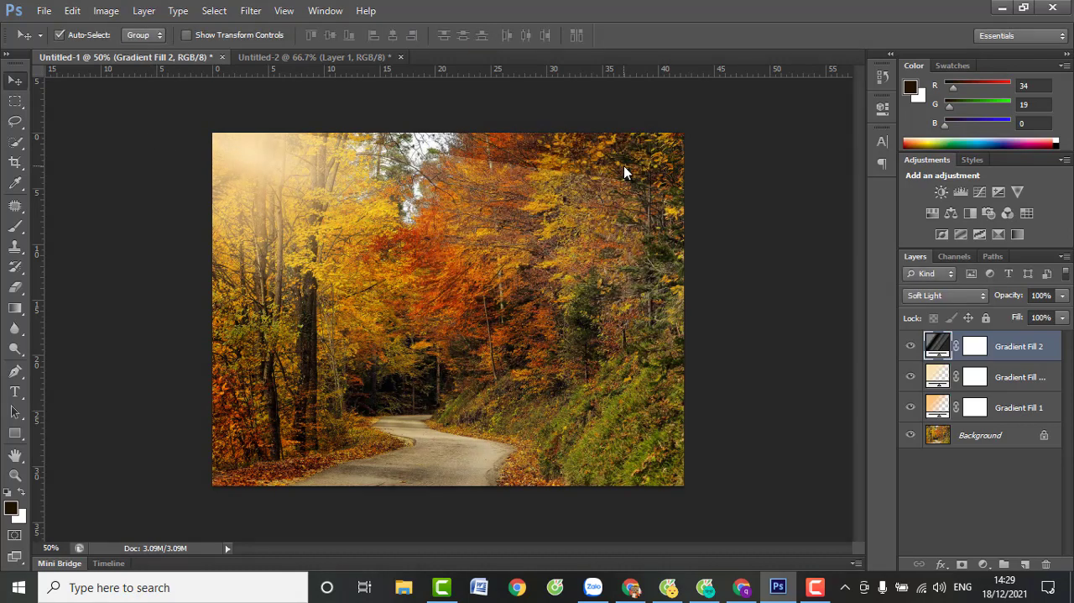
Paint black on the Gradient Fill 2 mask with a soft 56 px brush along the photo's upper edge to hide the rays there
left_click(15, 226)
left_click(975, 346)
key("d")
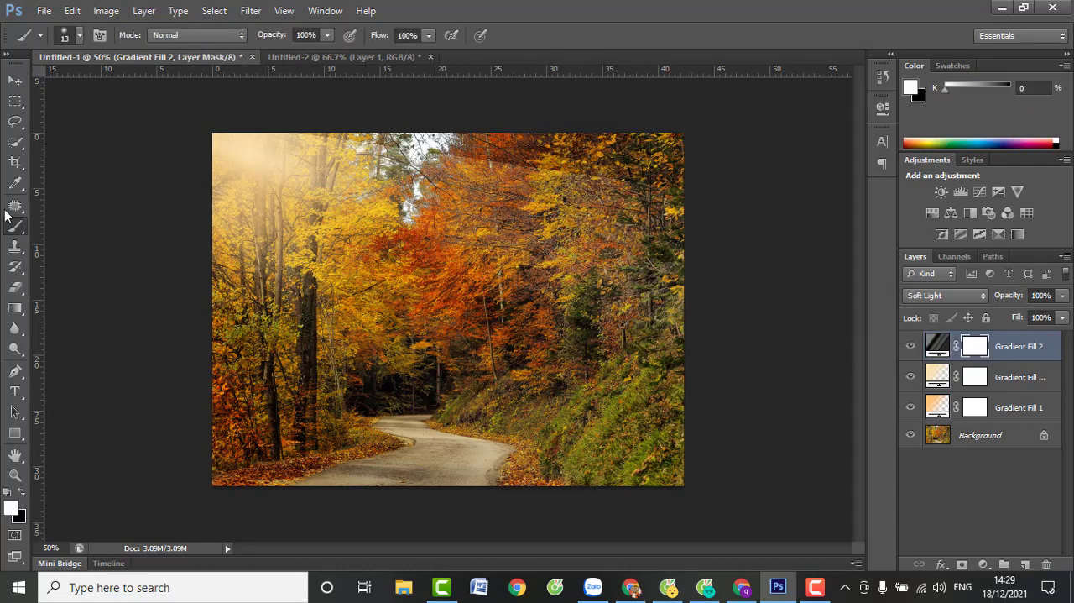
left_click(79, 35)
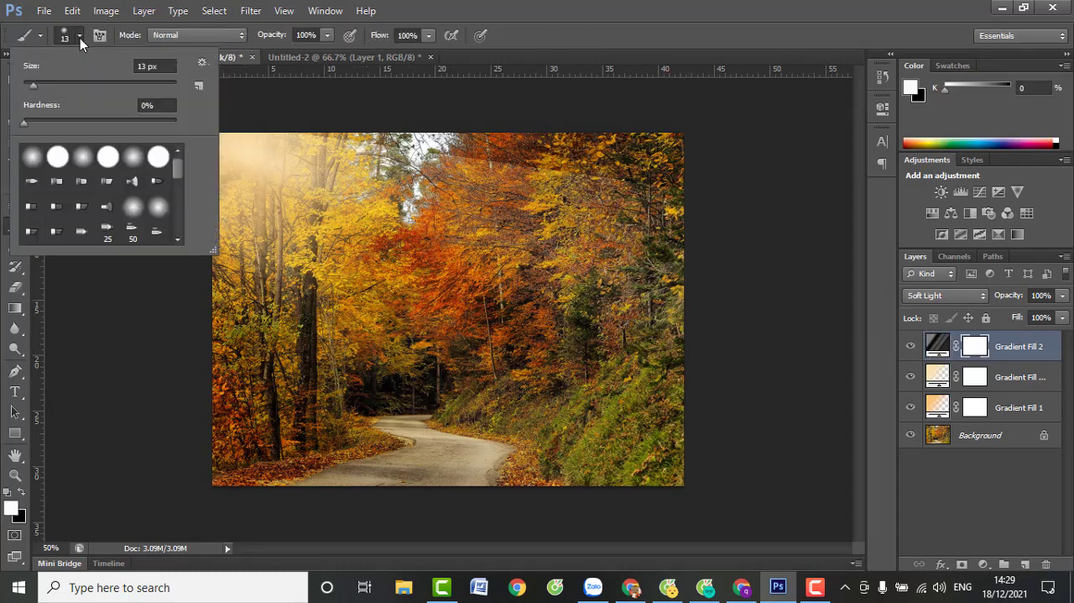
left_click(65, 85)
left_click(625, 181)
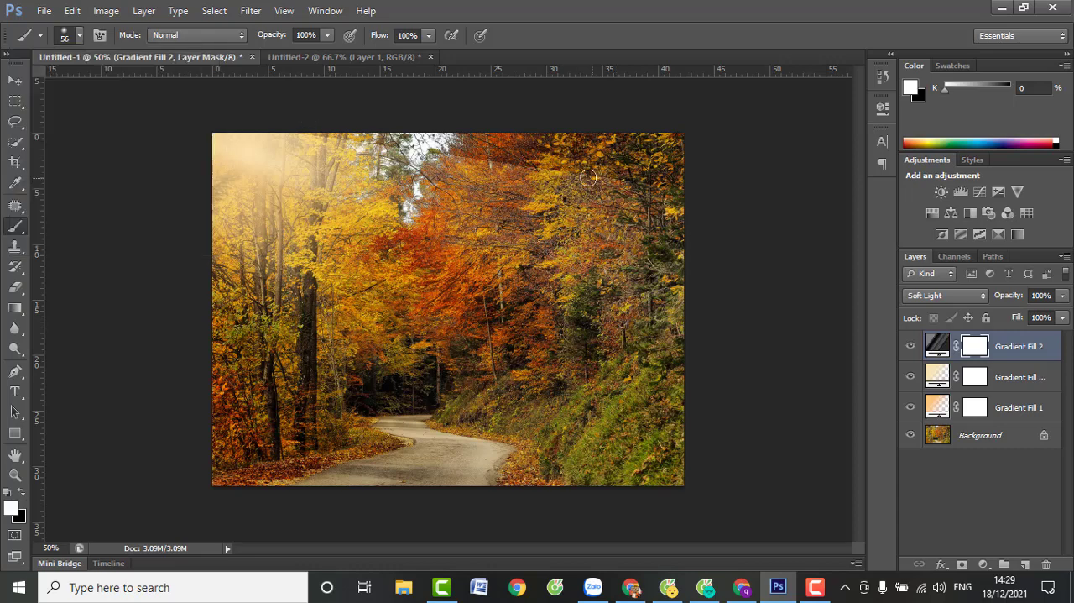
left_click(26, 490)
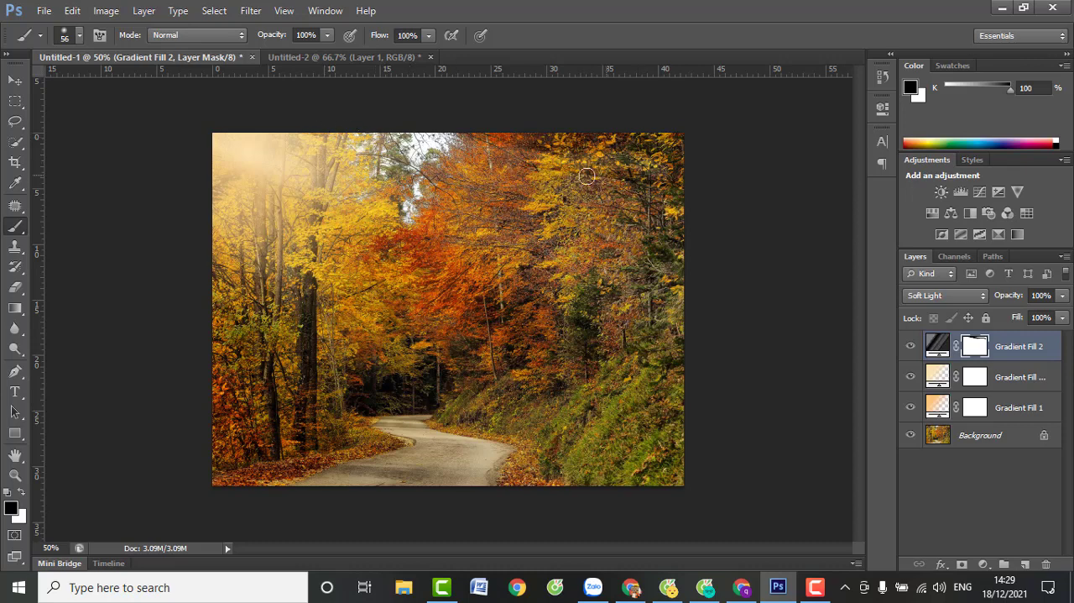
left_click_drag(567, 176, 688, 180)
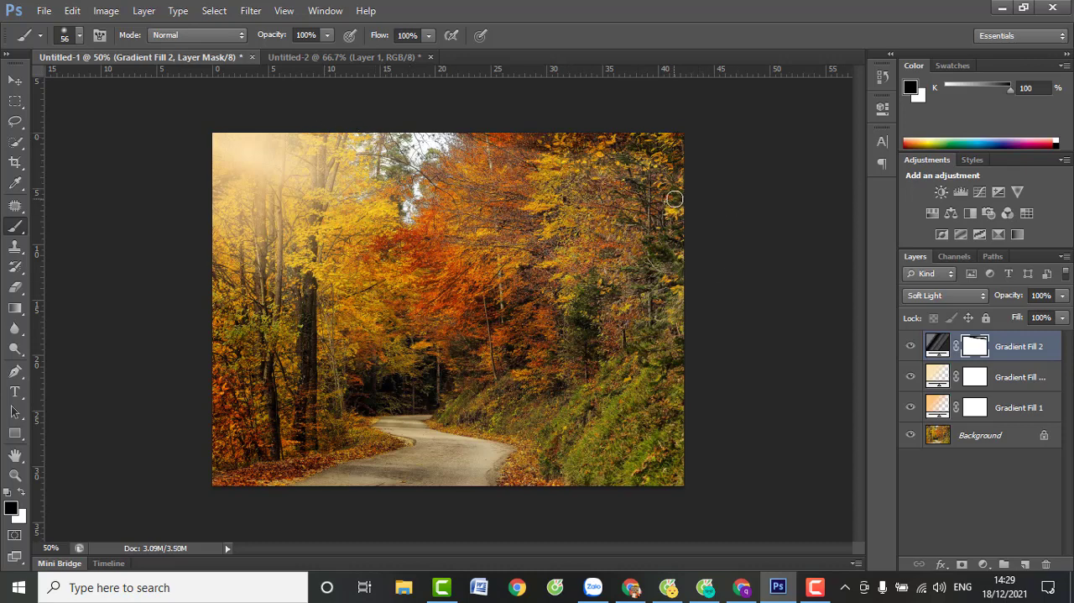
left_click(14, 84)
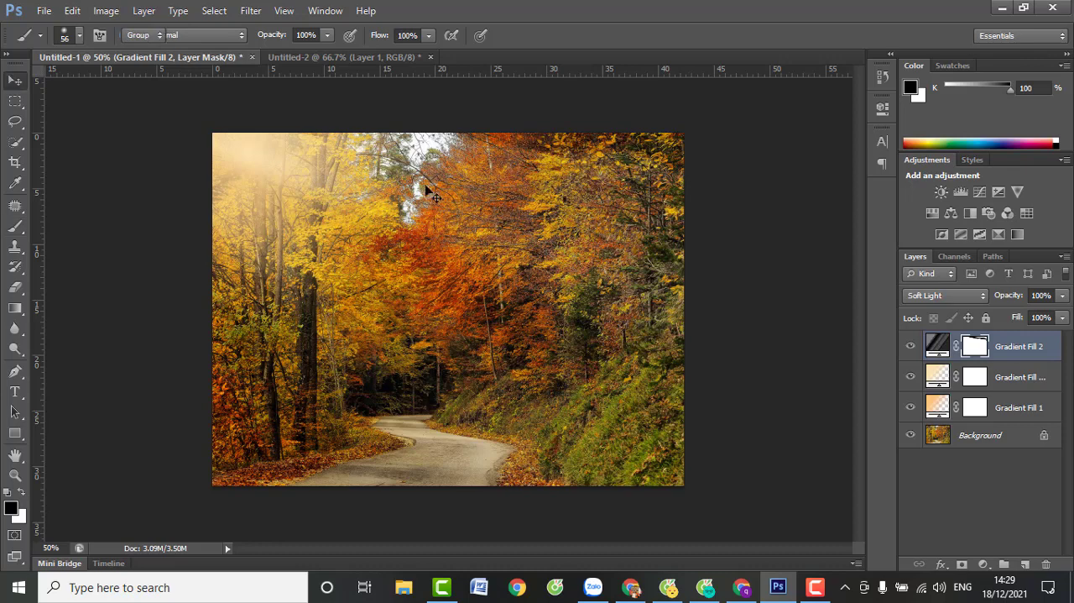
Try merging the three gradient fill layers, undo the merge, and group them instead
left_click(1013, 409, "shift")
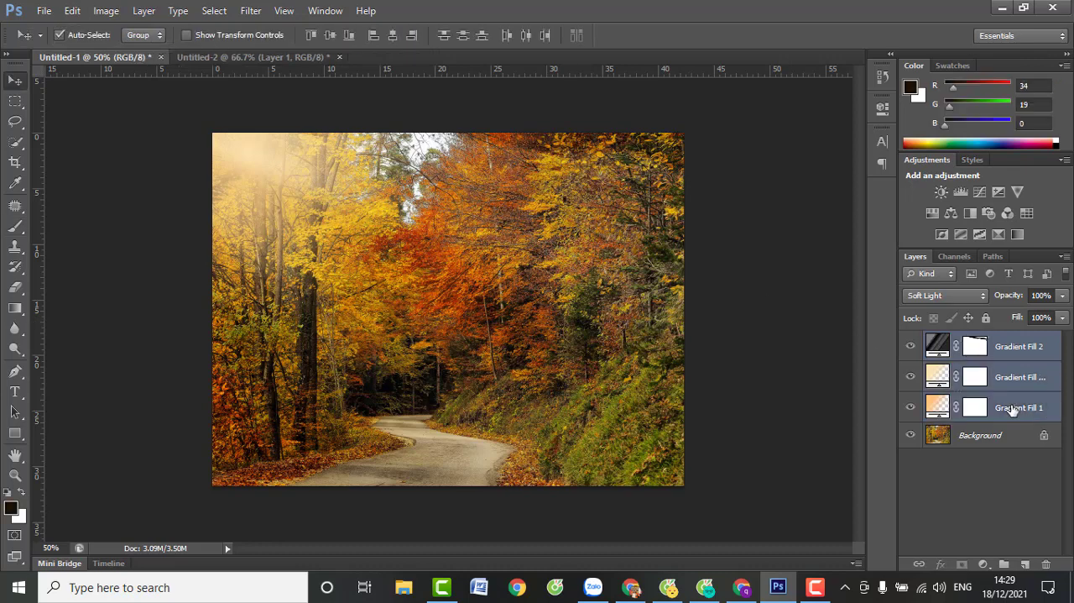
key("ctrl+e")
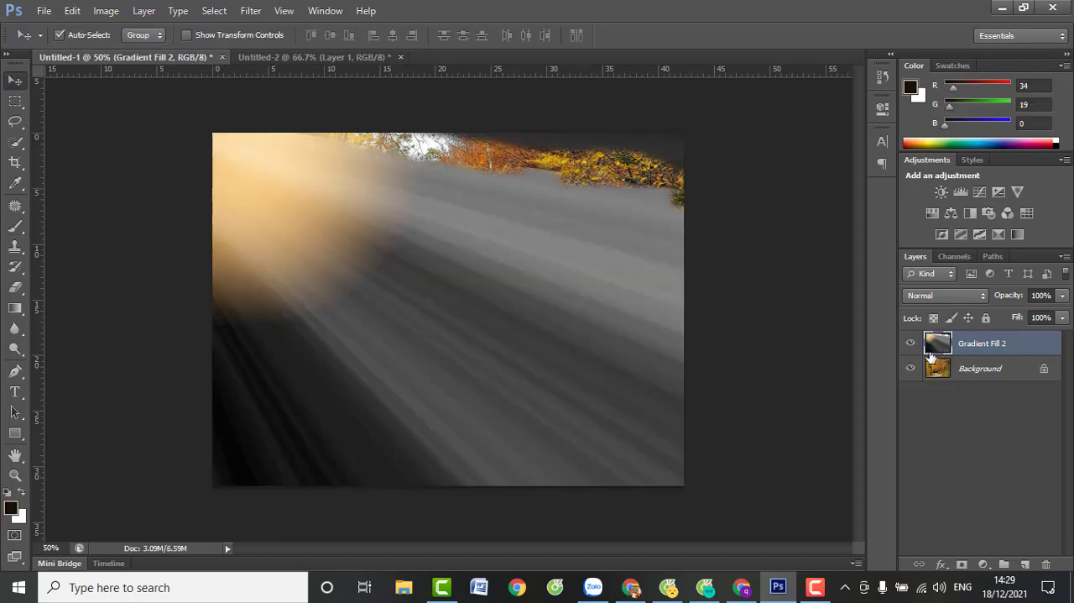
key("ctrl+z")
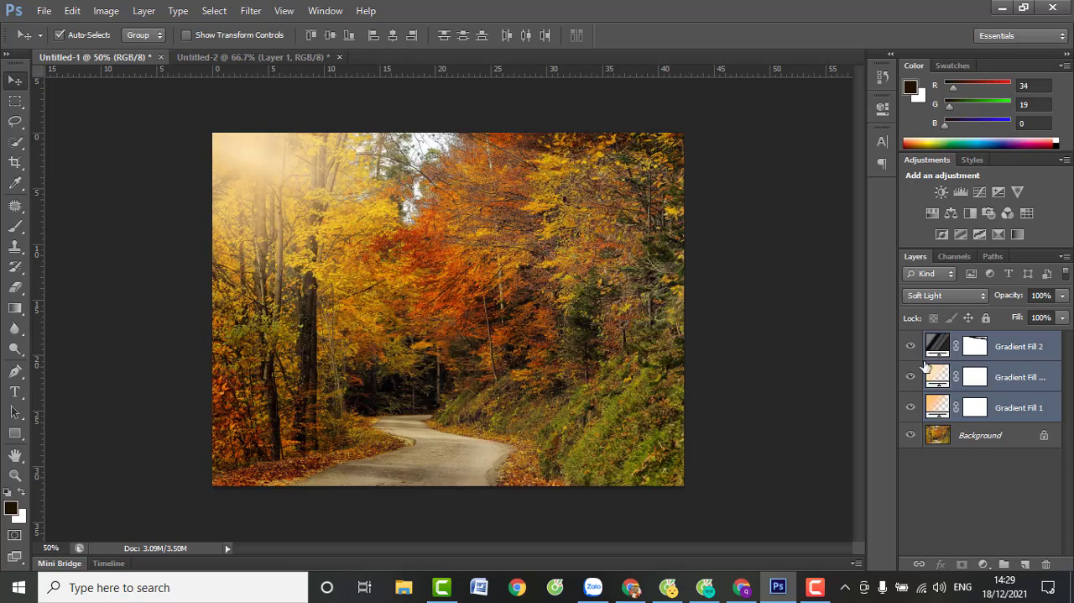
key("ctrl+g")
Toggle the gradient group's visibility to compare the photo with and without the sunlight effect
left_click(910, 340)
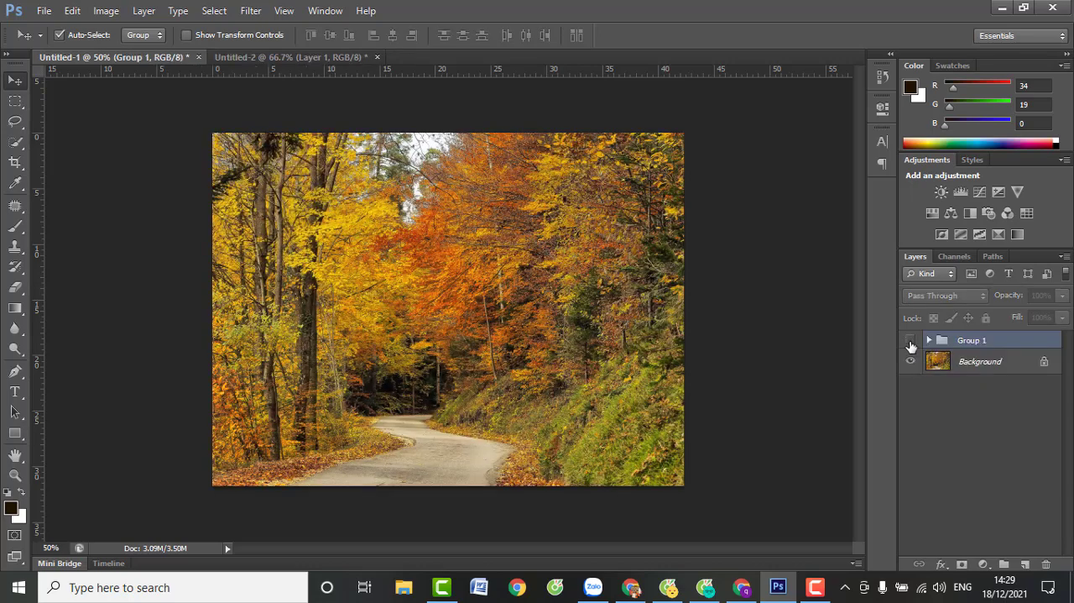
left_click(911, 341)
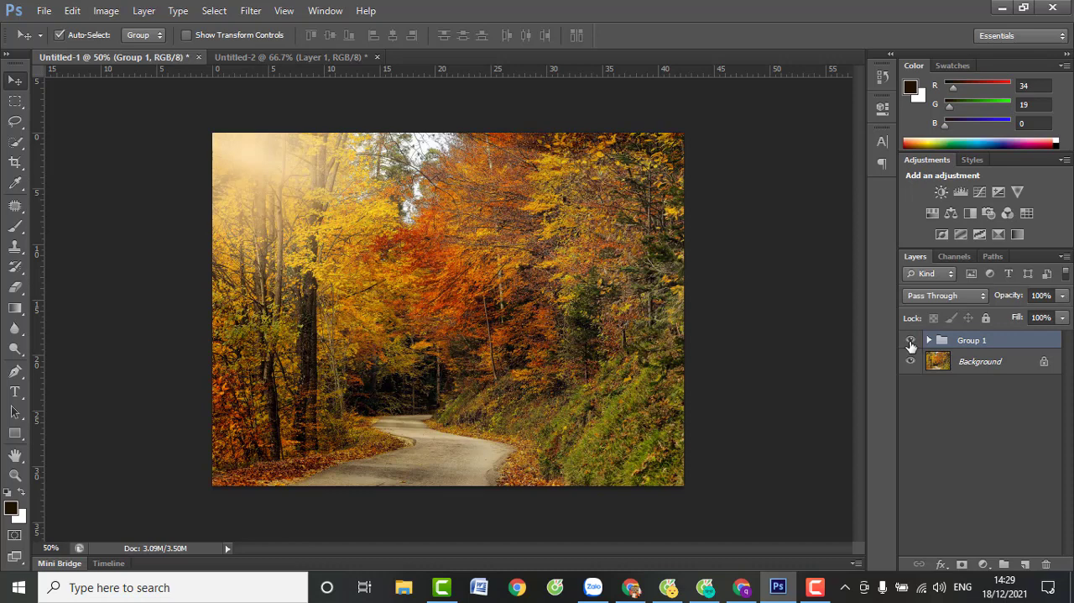
left_click(911, 343)
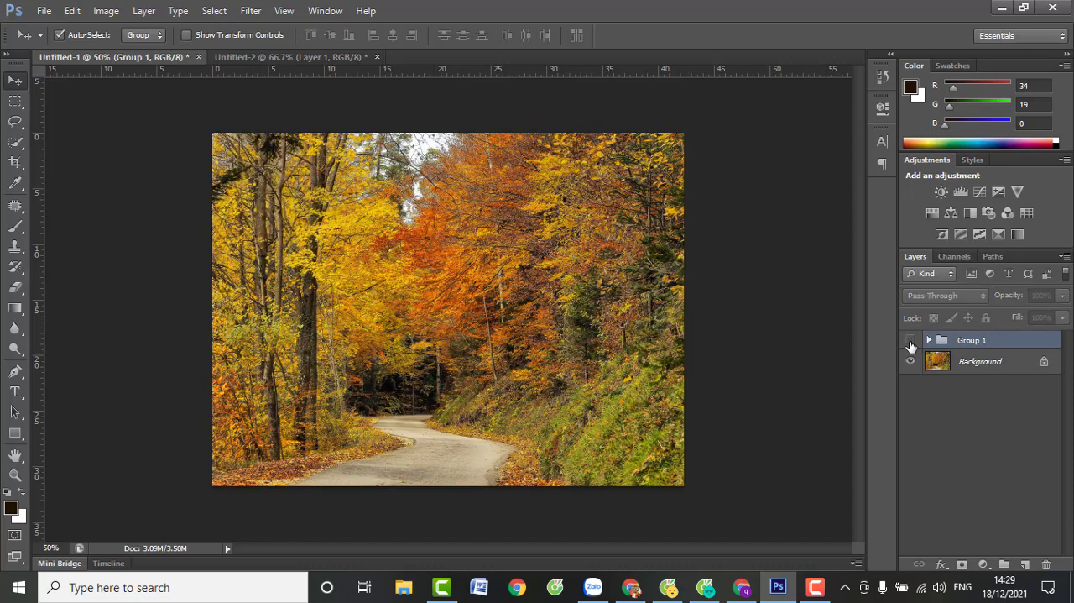
left_click(911, 343)
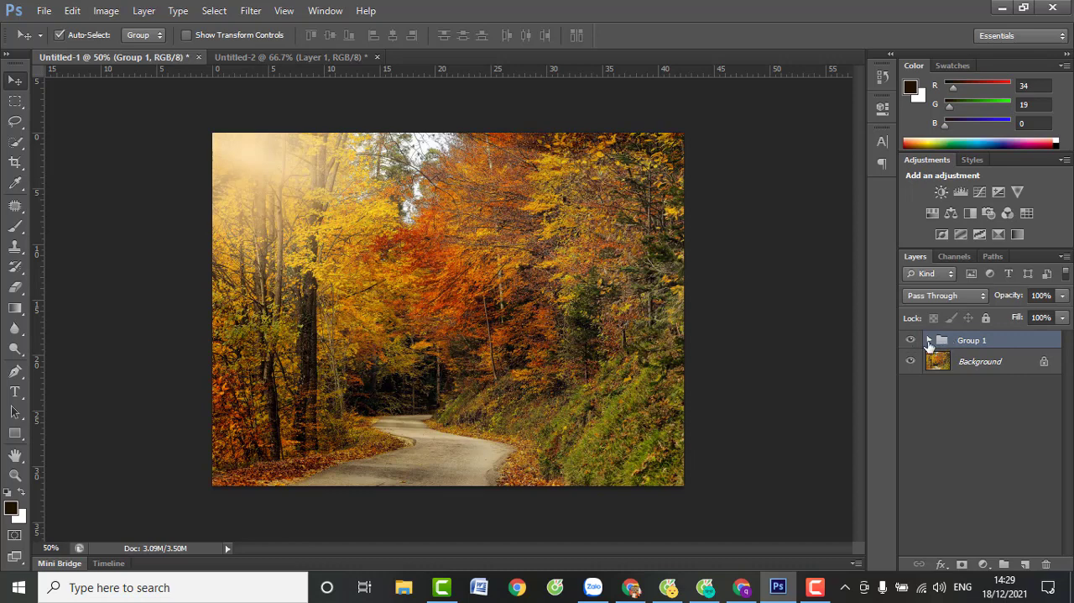
Reposition the Gradient Fill 1 copy glow inside Group 1 closer to the photo's upper-left corner
left_click(930, 340)
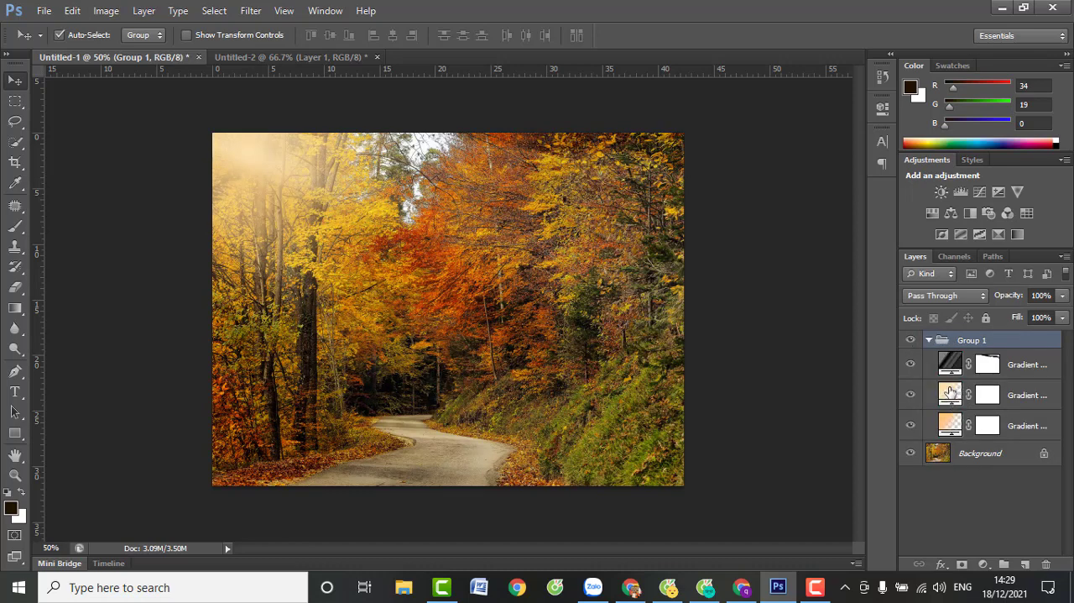
left_click(950, 392)
double_click(950, 392)
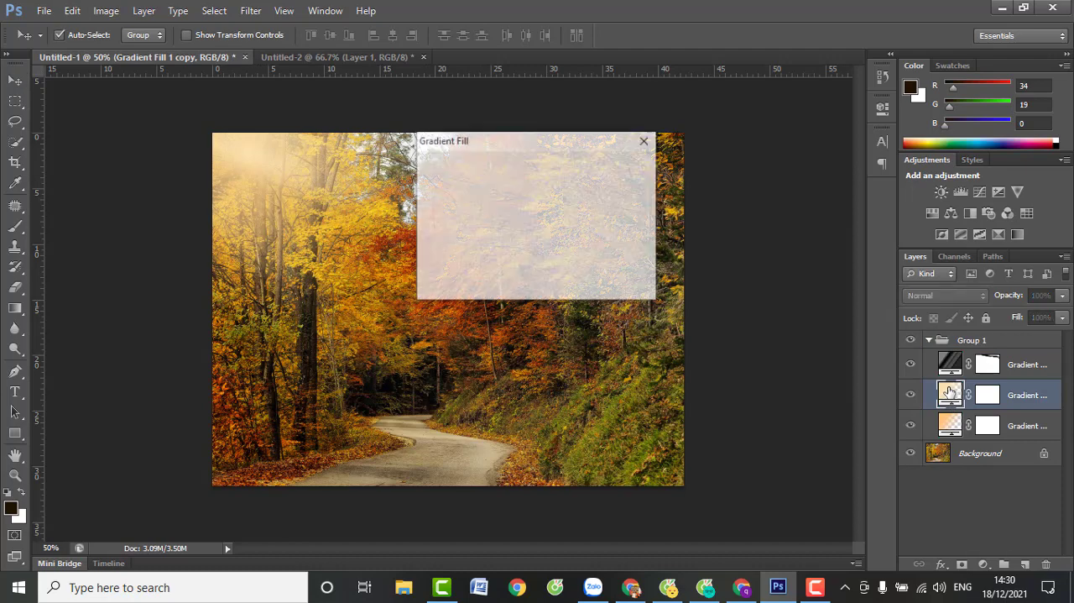
left_click_drag(258, 158, 216, 138)
left_click(618, 167)
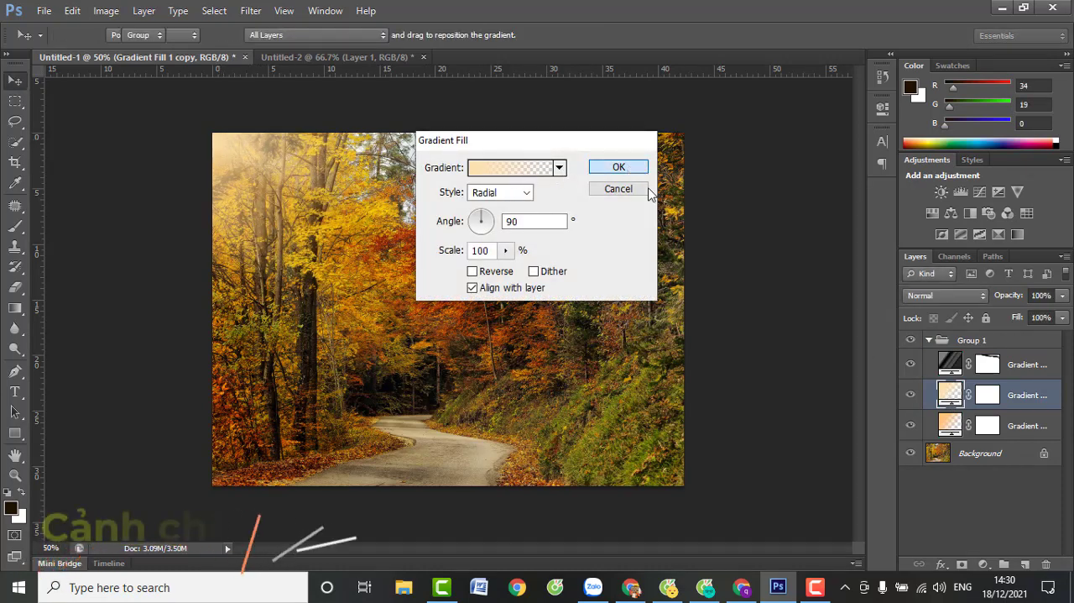
left_click(928, 340)
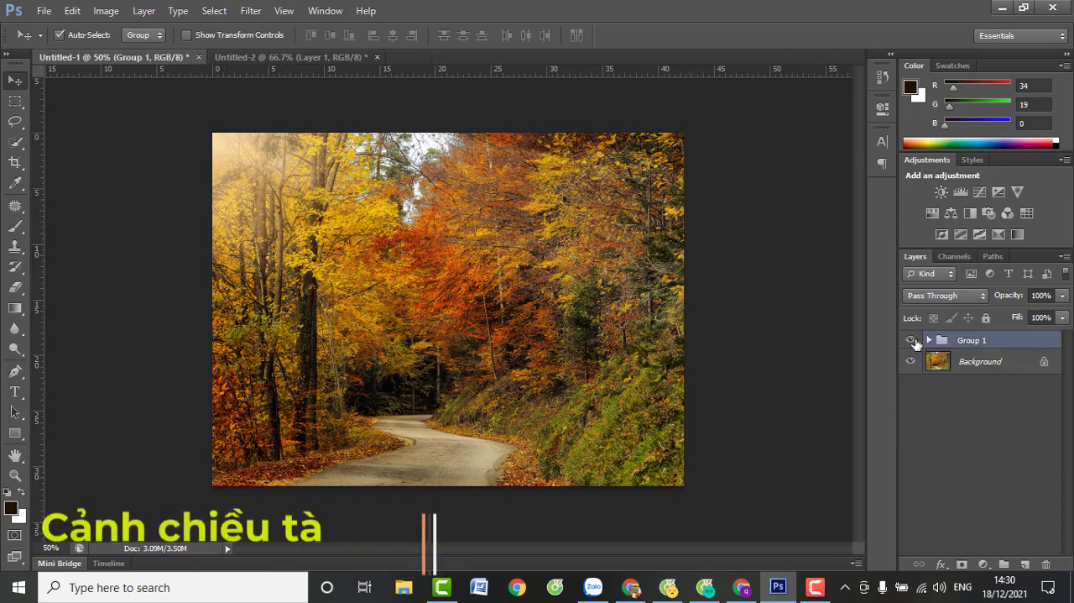
Toggle Group 1's visibility to compare the forest photo with and without the adjusted sunlight glow
left_click(911, 340)
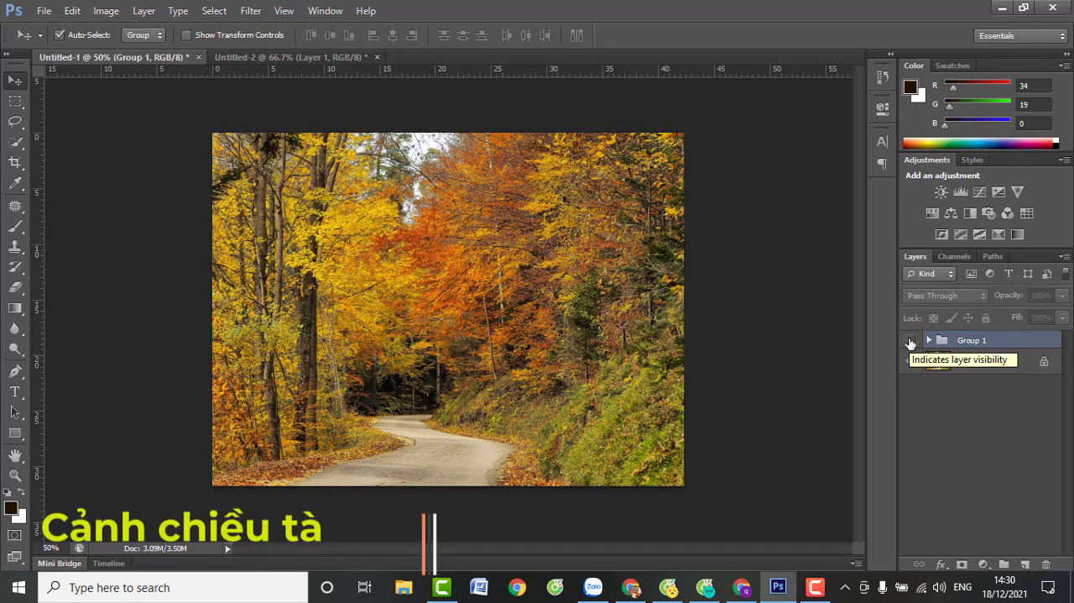
left_click(911, 341)
left_click(911, 340)
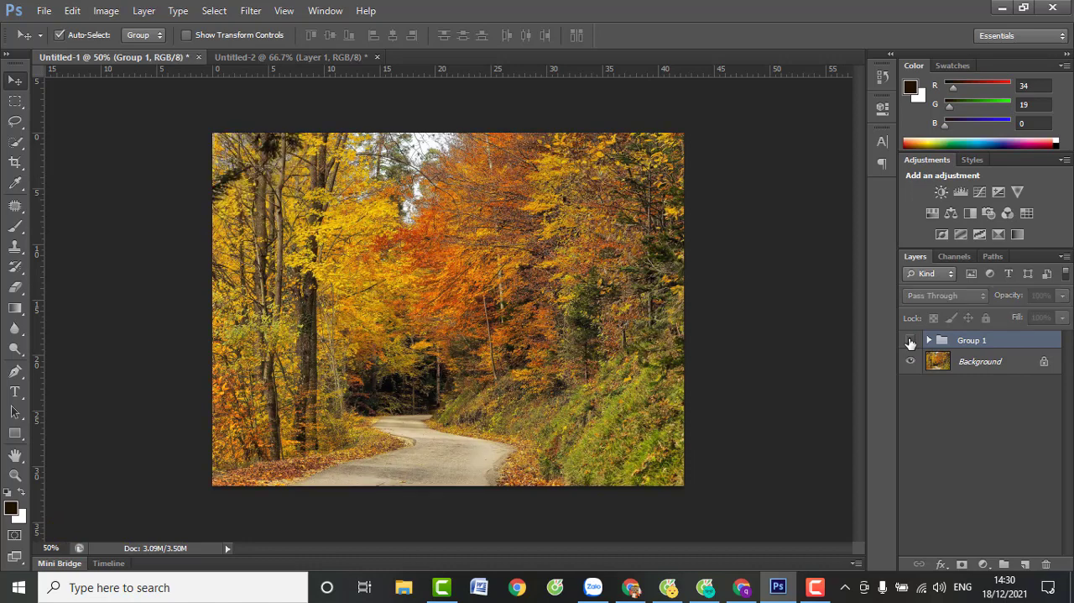
left_click(911, 341)
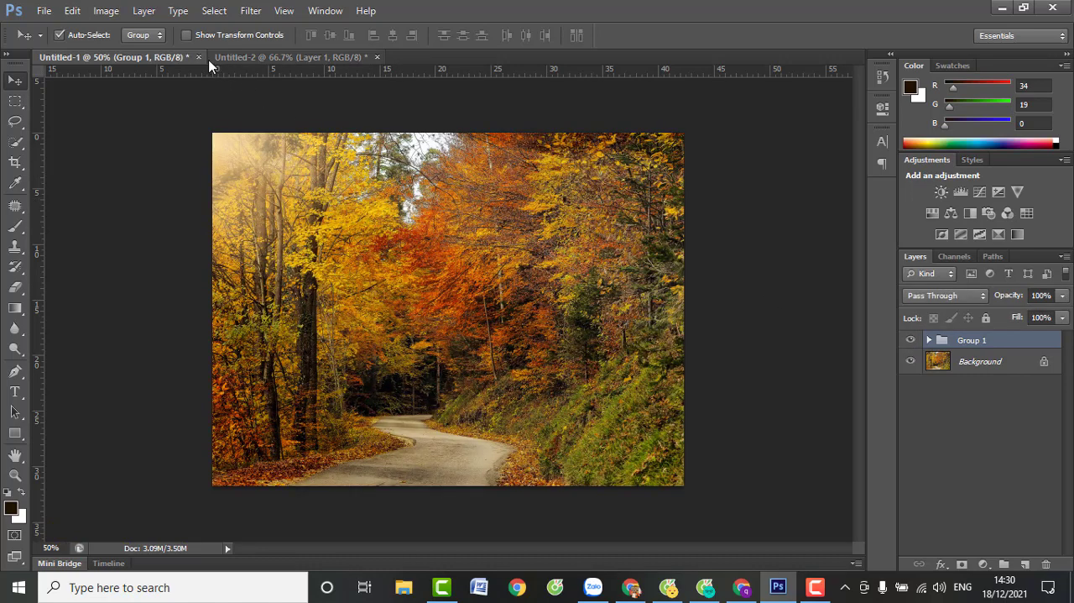
Switch to the Untitled-2 document and merge Layer 1 with the Background
left_click(278, 57)
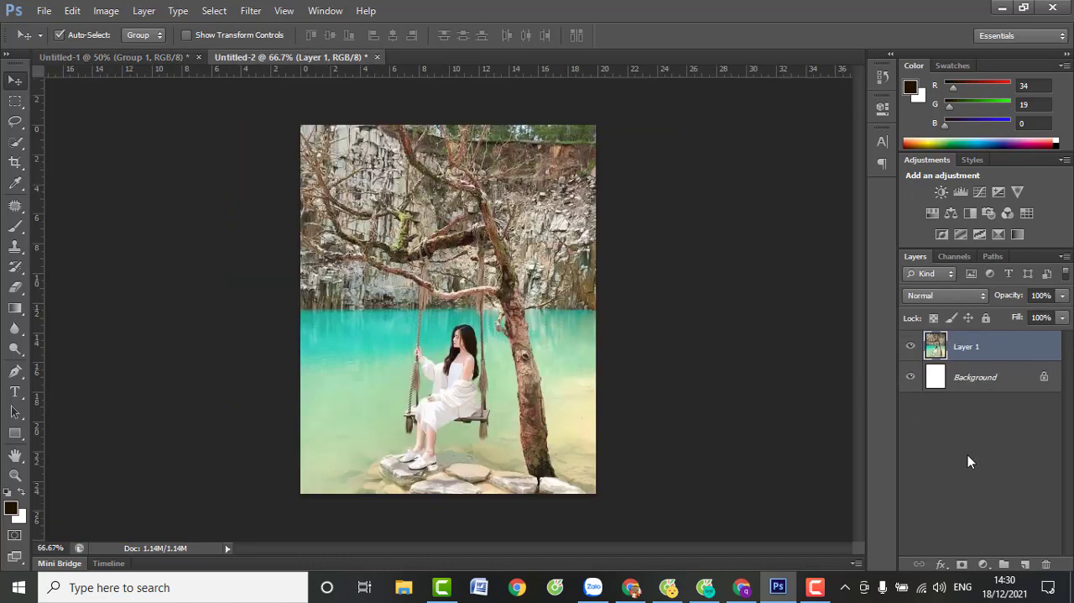
left_click(991, 380, "shift")
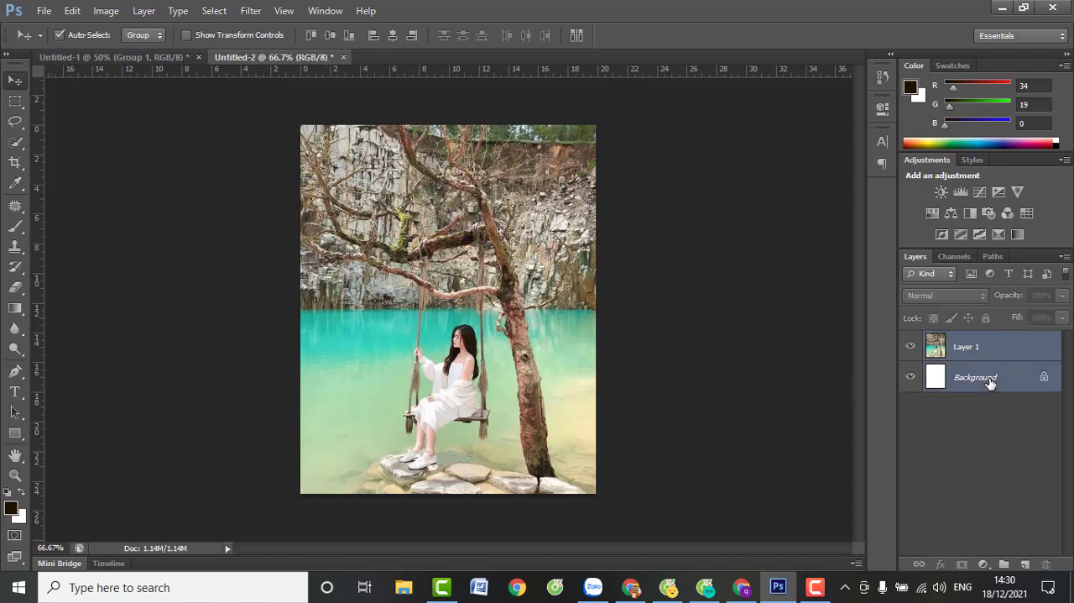
key("ctrl+e")
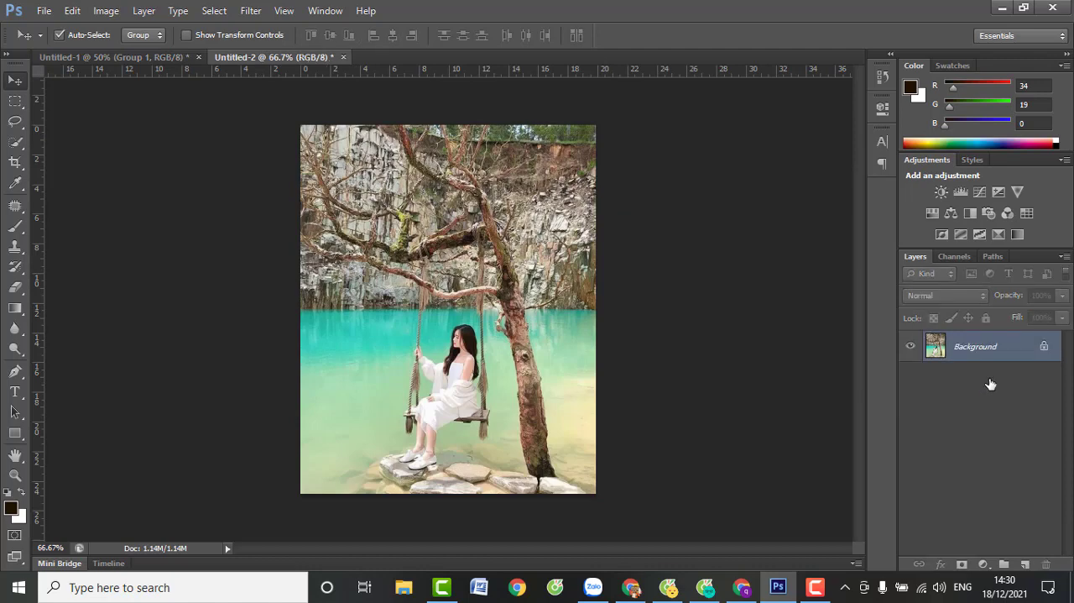
Add a gradient fill layer above the lake photo running from warm yellow #f6d37f to transparent
left_click(983, 564)
left_click(976, 238)
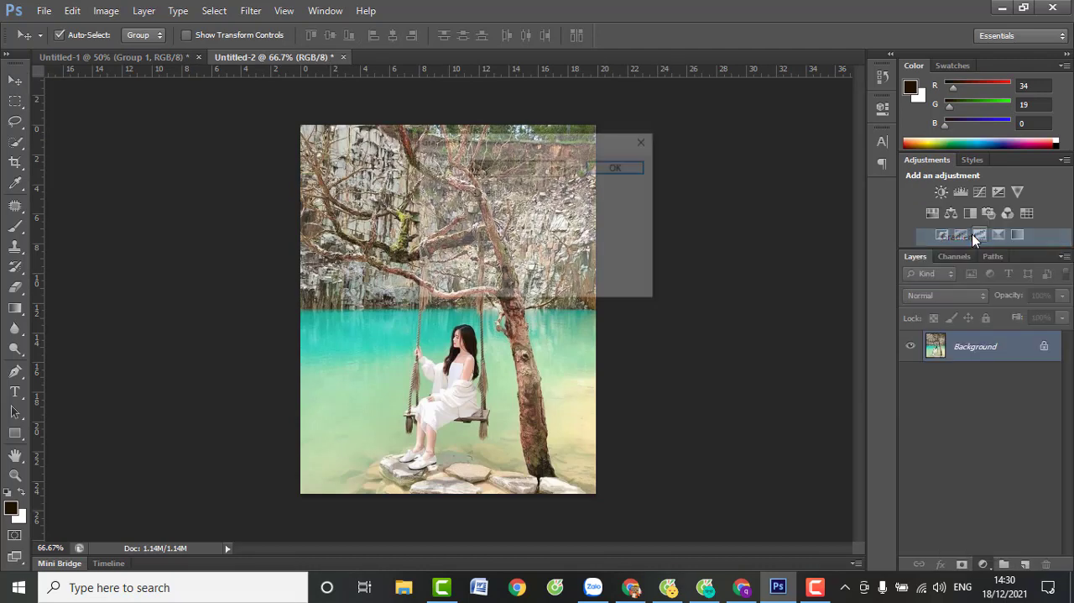
left_click(526, 167)
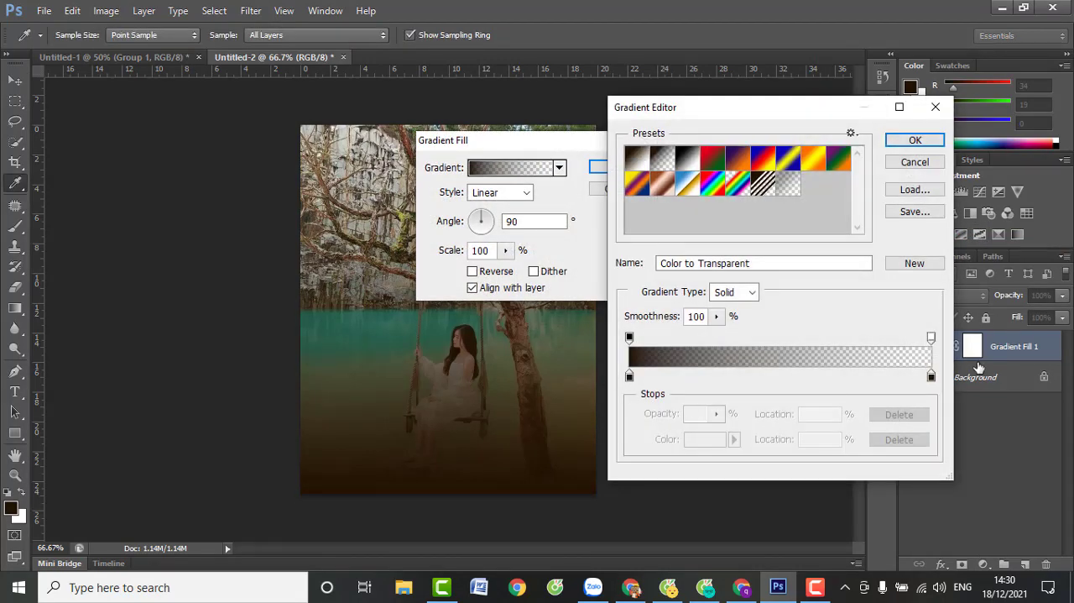
left_click_drag(934, 379, 631, 378)
double_click(630, 376)
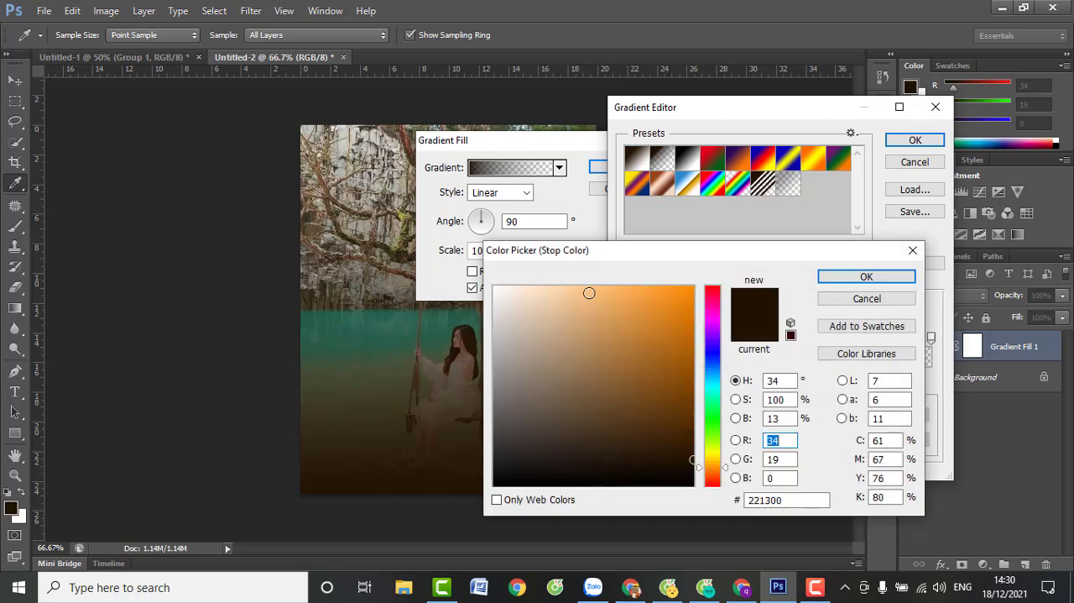
left_click(590, 294)
left_click_drag(715, 468, 716, 462)
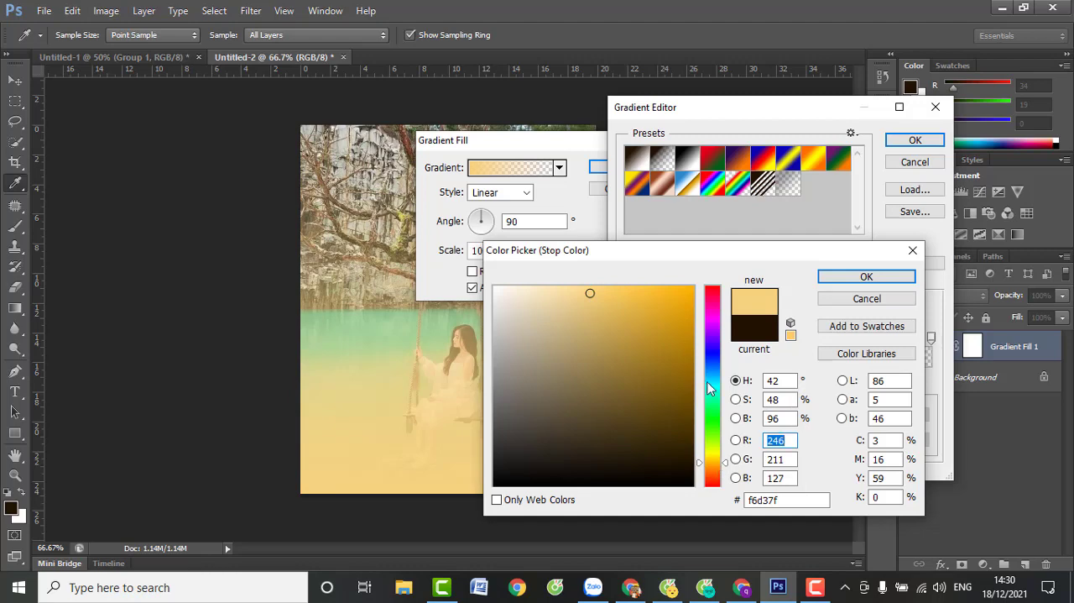
left_click(865, 278)
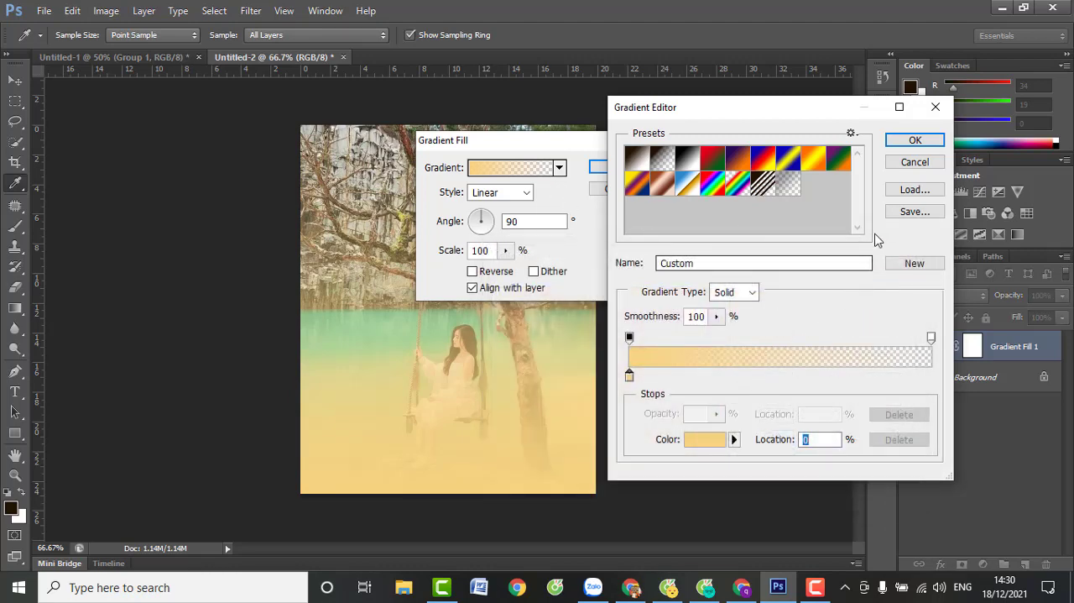
left_click(917, 141)
Make the yellow gradient radial, centred near the photo's upper-left corner, and blend its layer in Screen mode
left_click(529, 193)
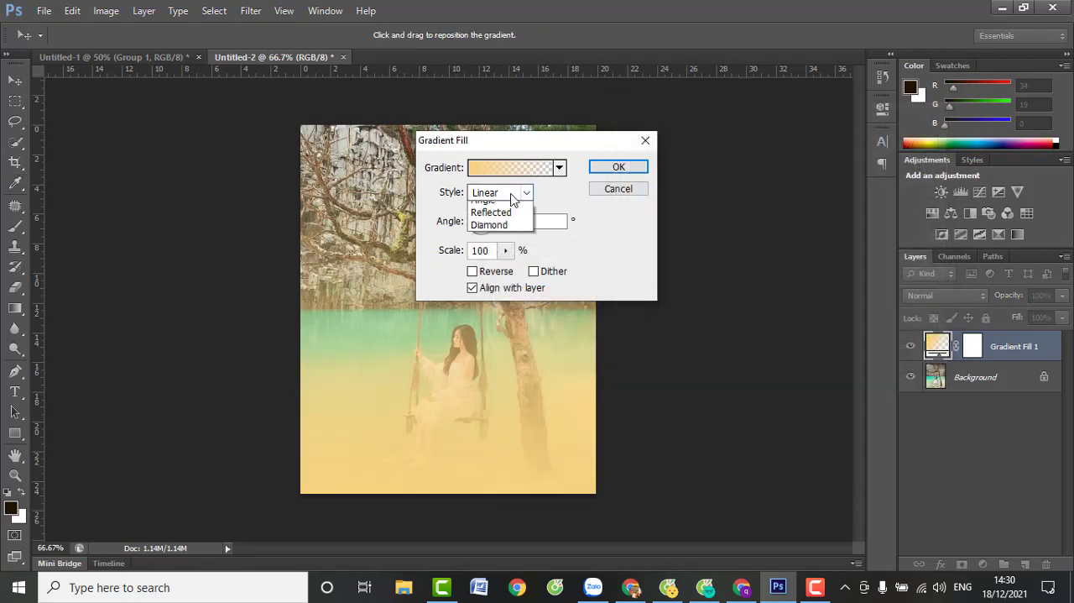
left_click(491, 221)
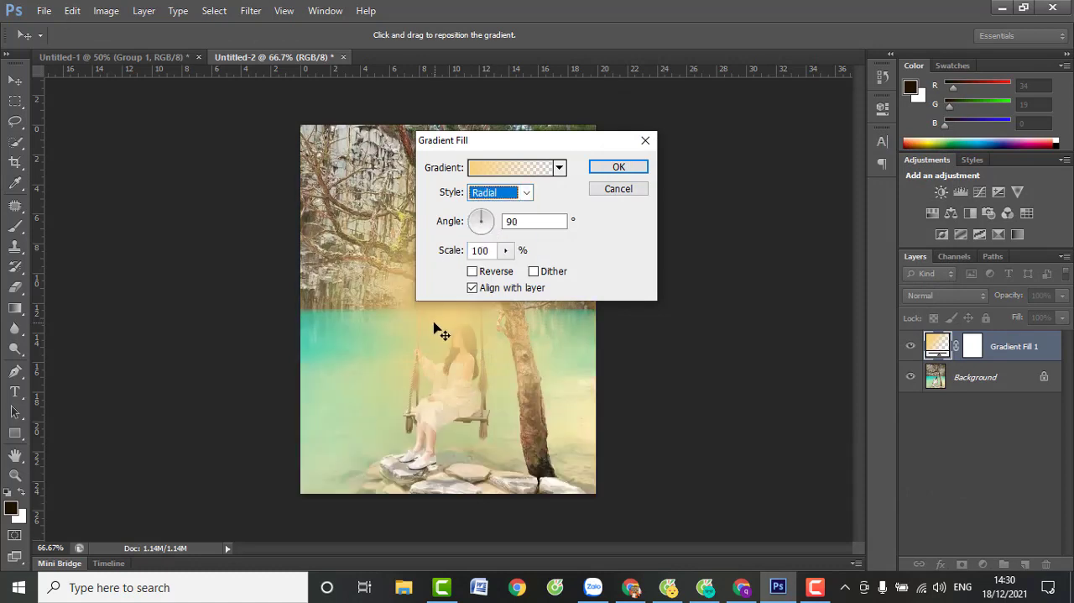
left_click_drag(434, 324, 305, 163)
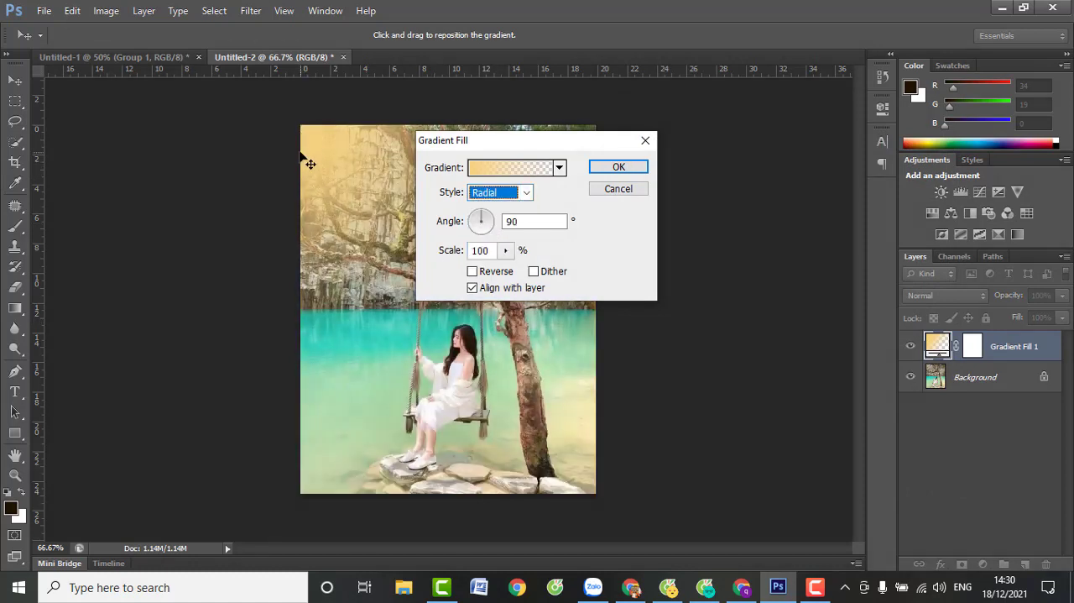
left_click(625, 168)
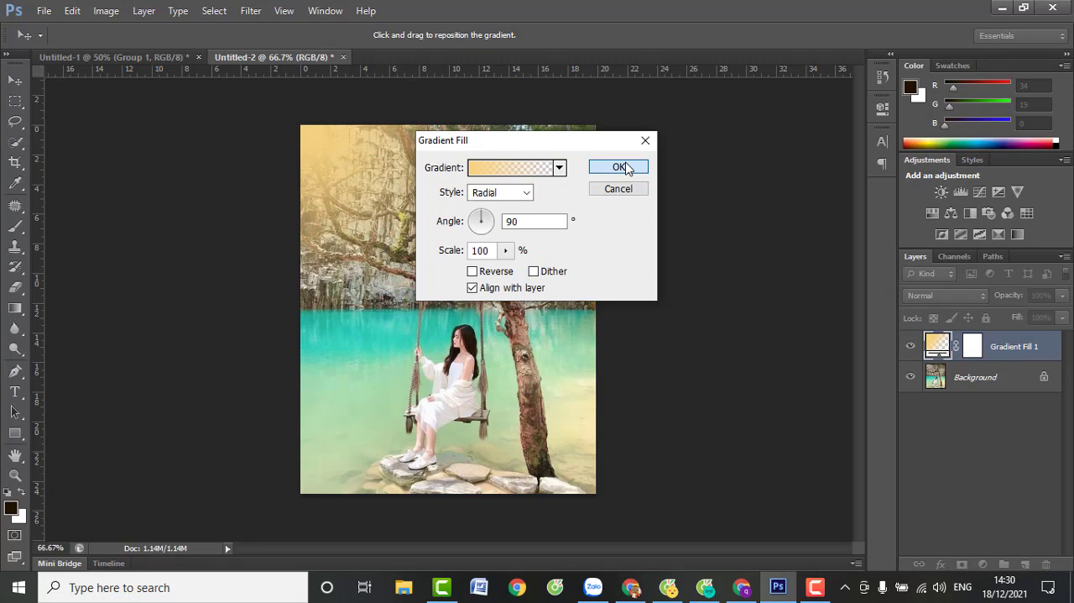
left_click(954, 297)
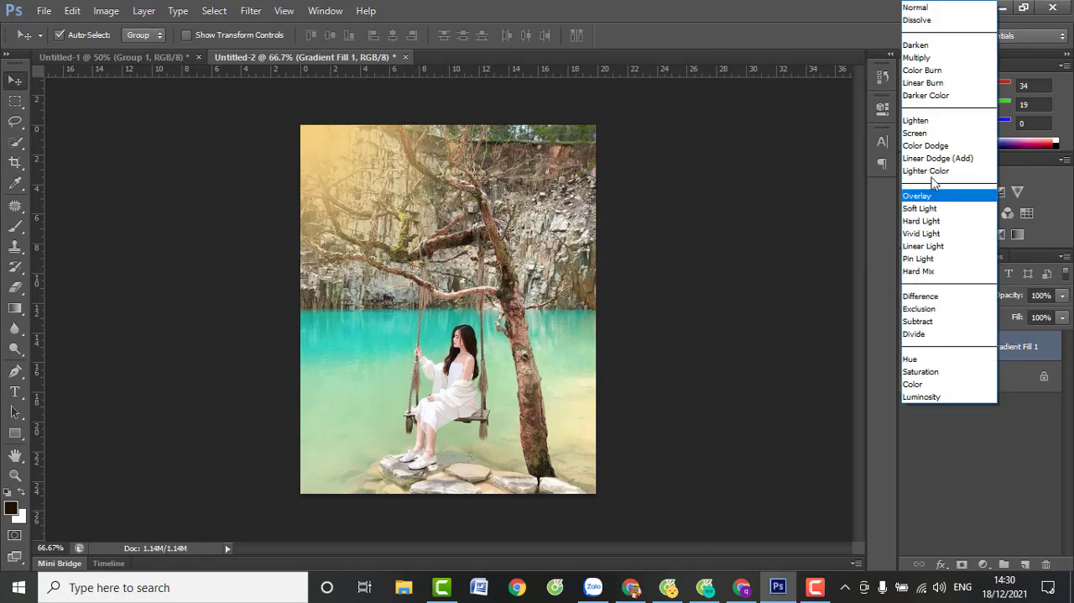
left_click(917, 132)
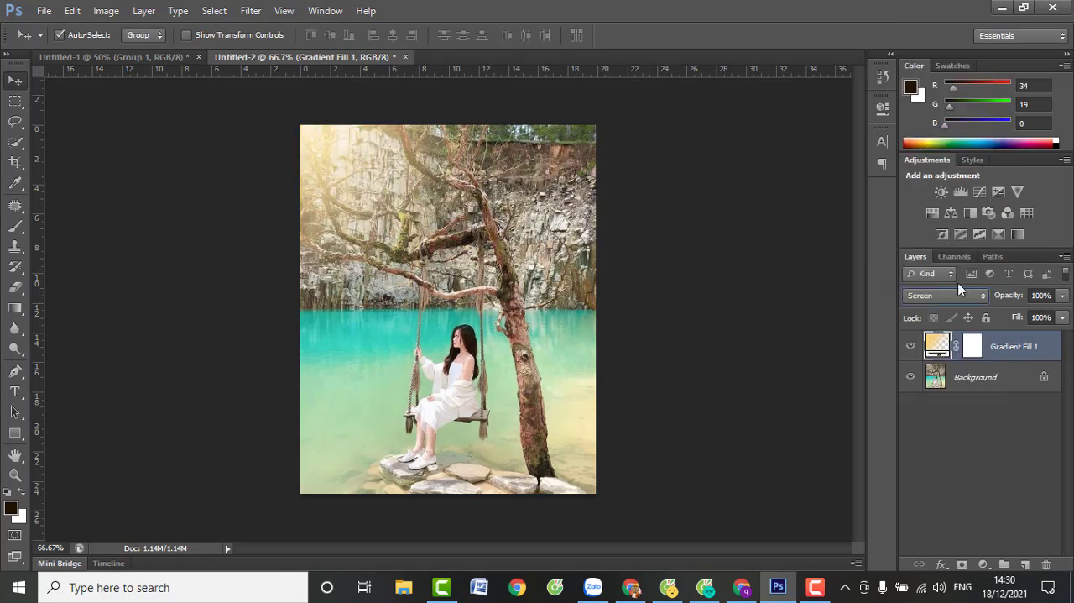
Add a second gradient fill layer using a Noise gradient in the HSB color model with saturation reduced to zero
left_click(983, 564)
left_click(984, 239)
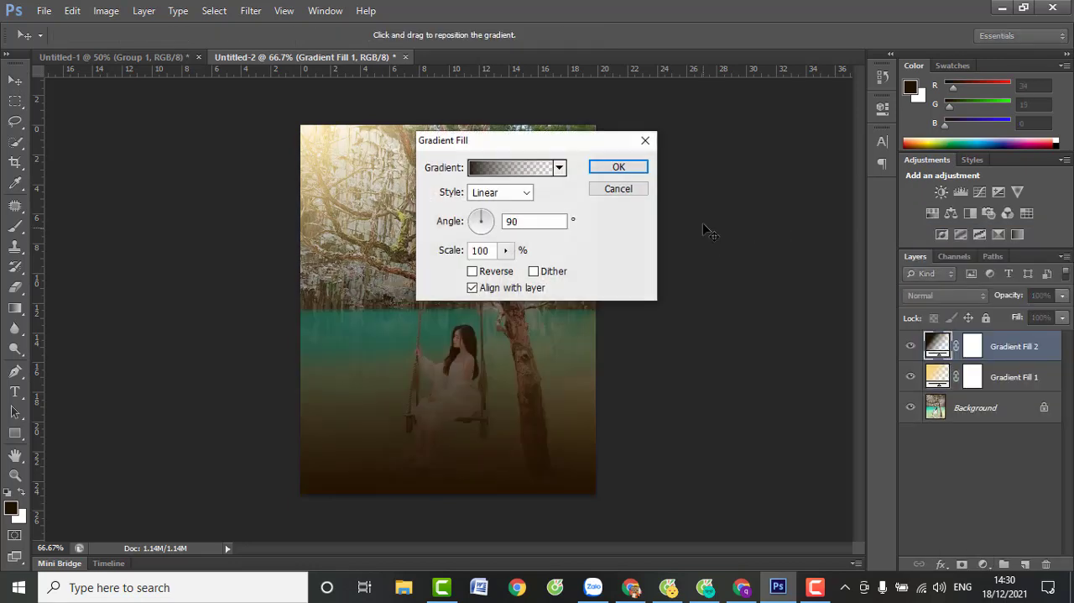
left_click(510, 170)
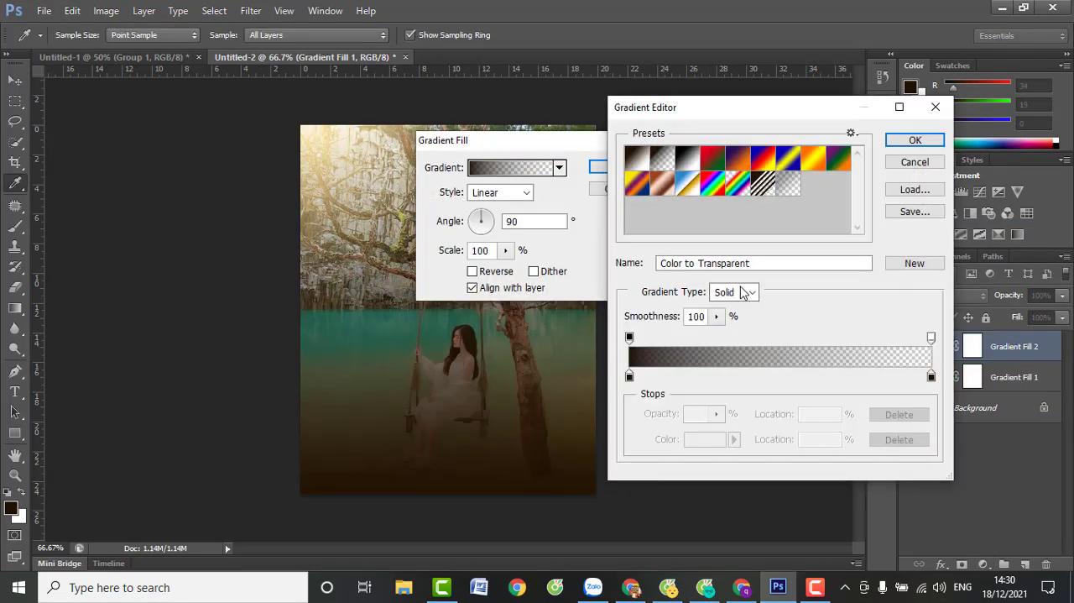
left_click(749, 291)
left_click(740, 321)
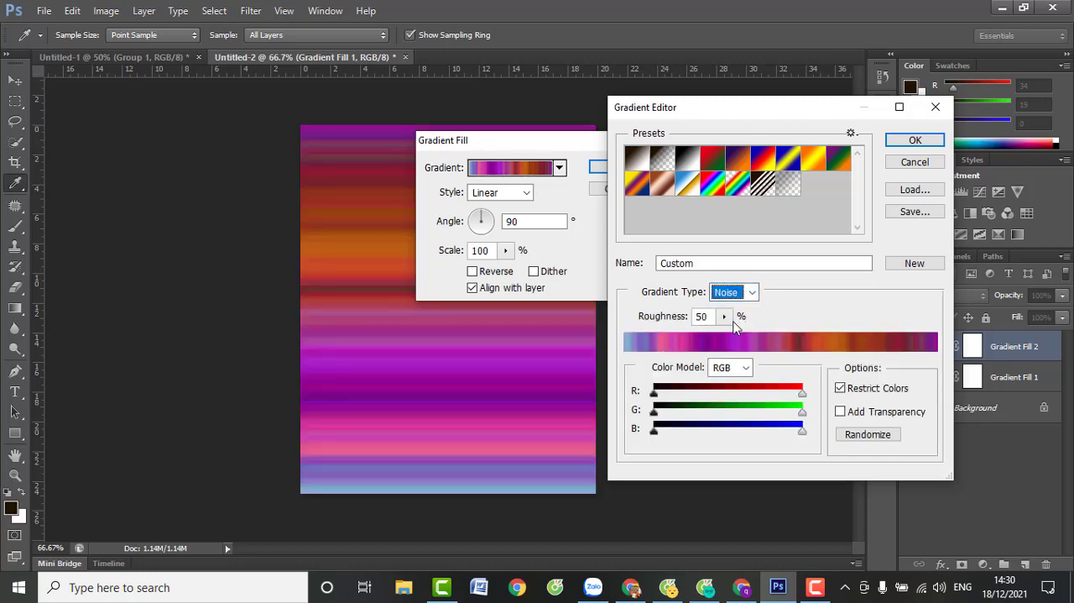
left_click(727, 368)
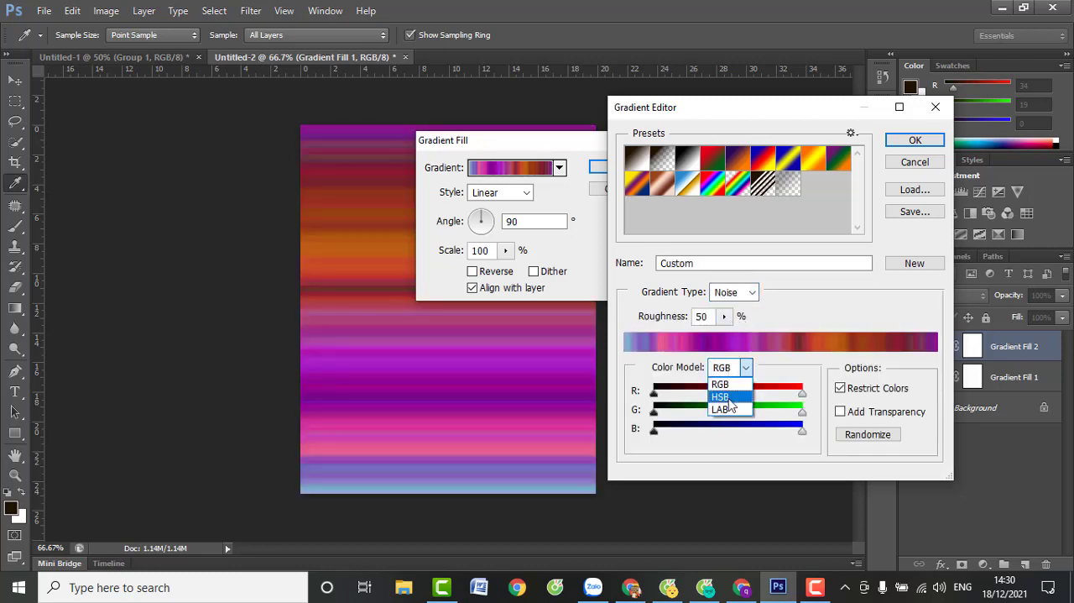
left_click(725, 397)
left_click_drag(803, 411, 657, 412)
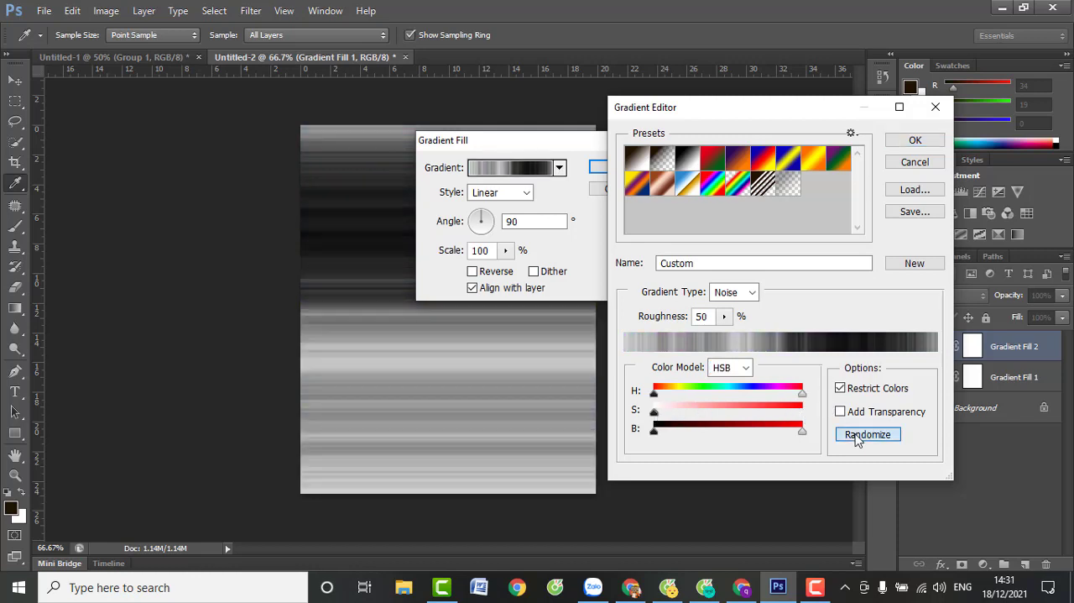
Randomize the noise gradient until it is mostly black with a few light grey bands, and accept it
left_click(855, 435)
left_click(855, 438)
left_click(856, 440)
left_click(856, 440)
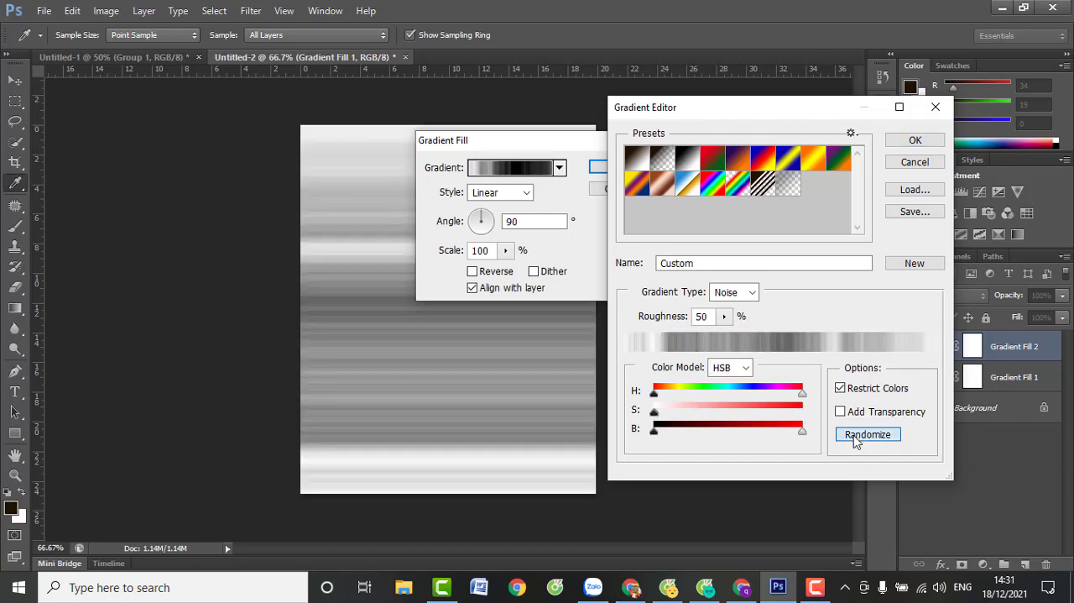
left_click(856, 440)
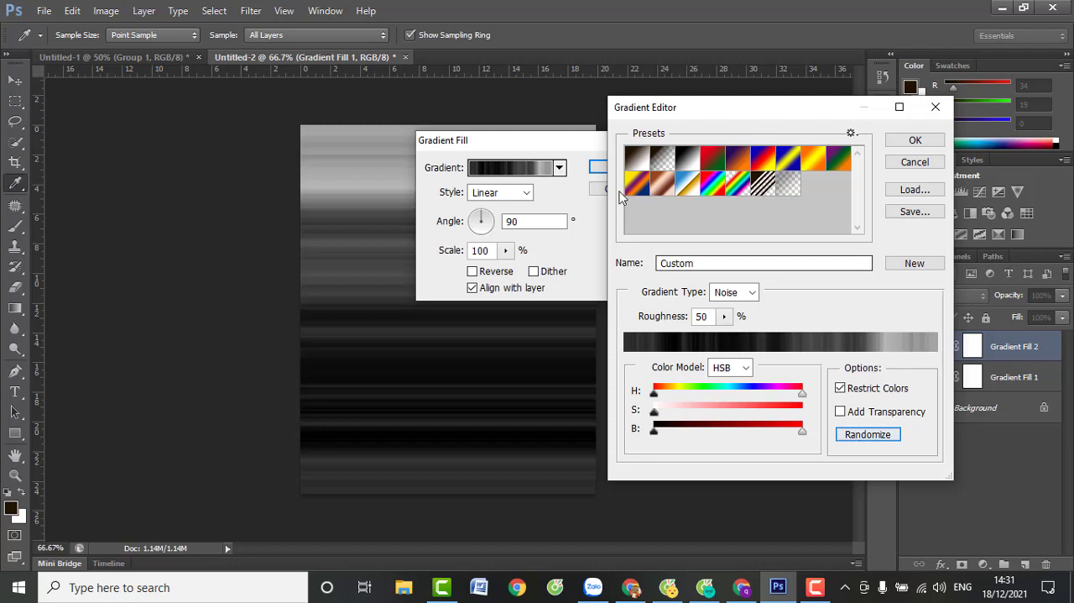
left_click(915, 139)
Set Gradient Fill 2 to the Angle style with rays from the photo's upper-left corner, blended in Soft Light mode
left_click(504, 195)
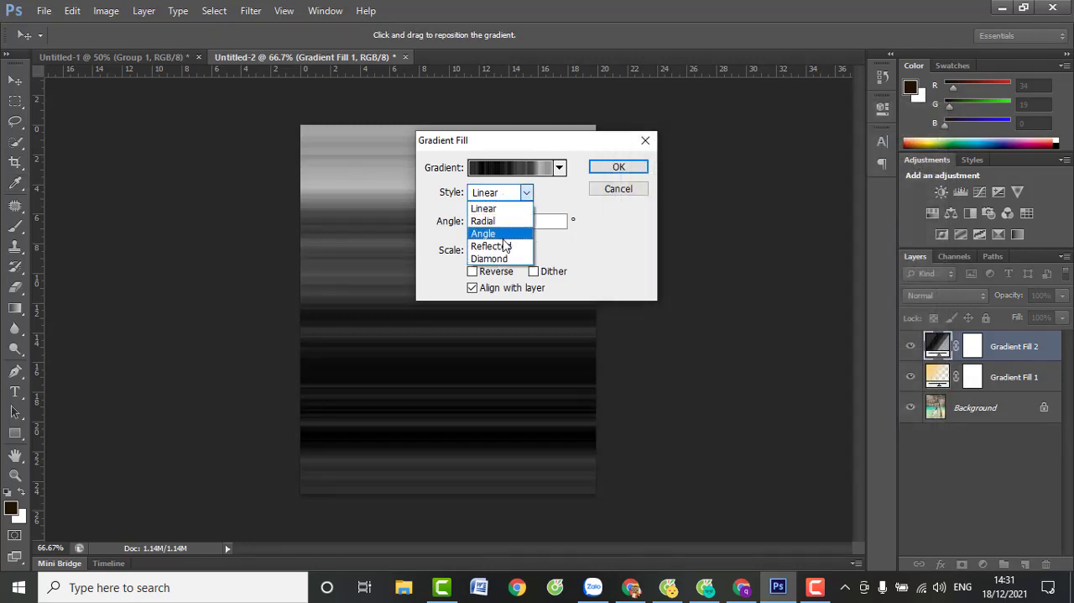
left_click(496, 235)
left_click_drag(391, 283, 284, 143)
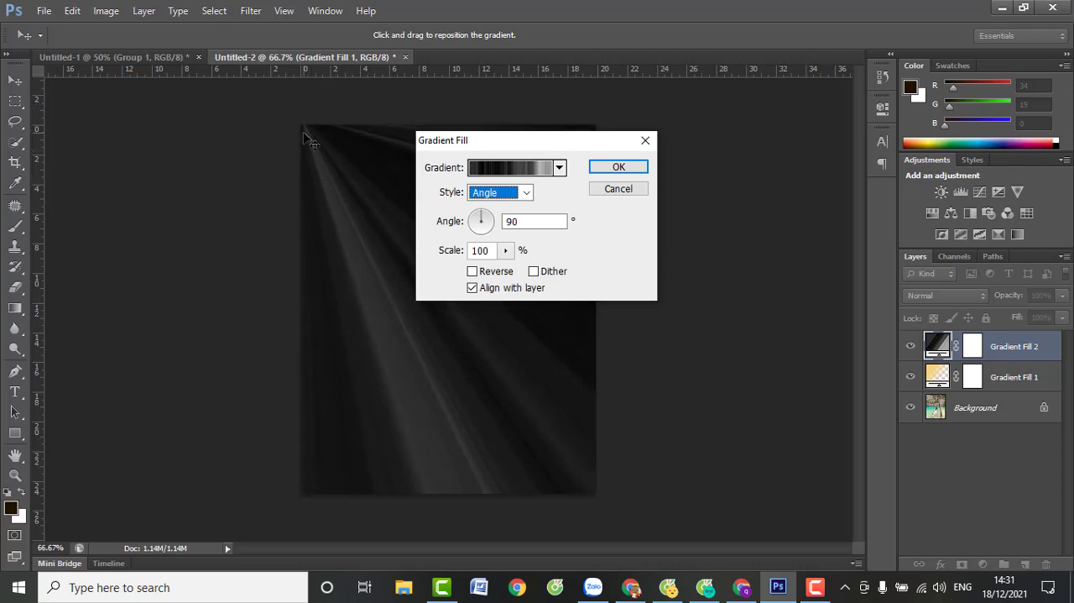
left_click(618, 167)
left_click(946, 295)
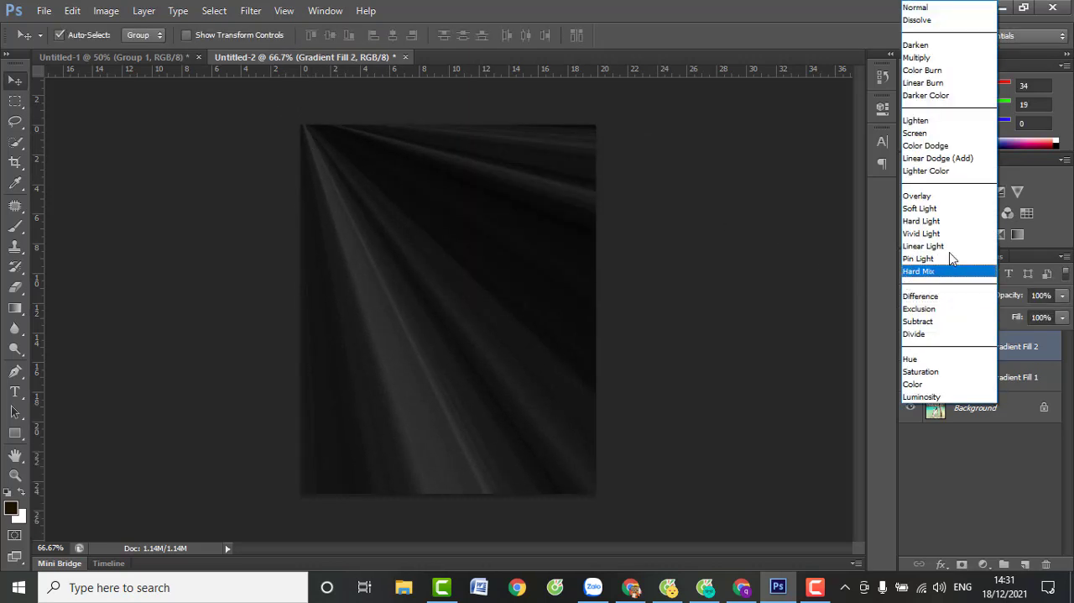
left_click(951, 208)
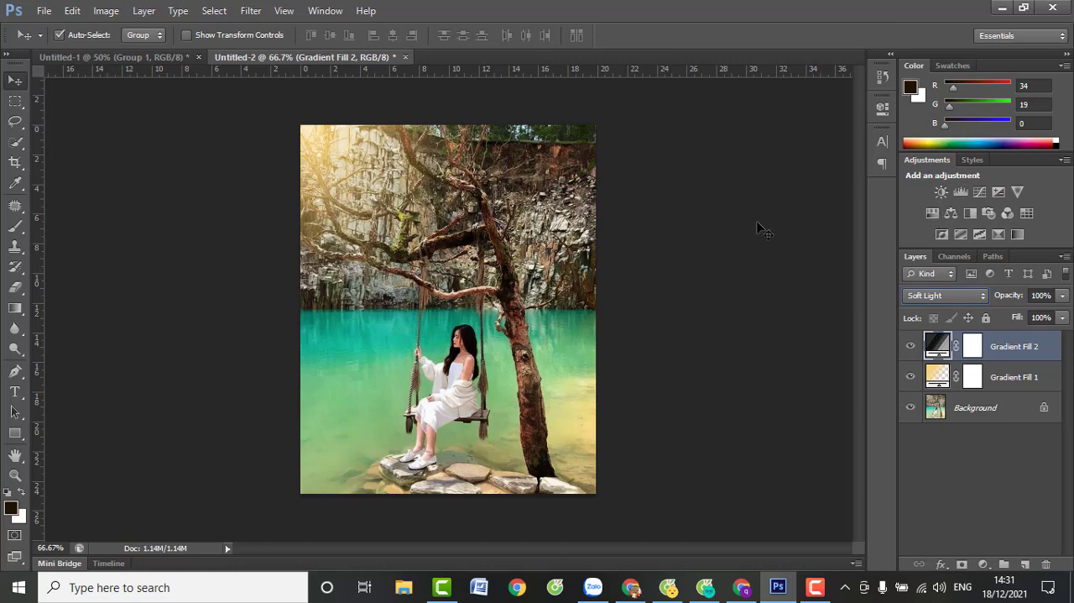
Rotate the light rays of the Gradient Fill 2 layer by setting its gradient angle to about 5.71°
double_click(937, 344)
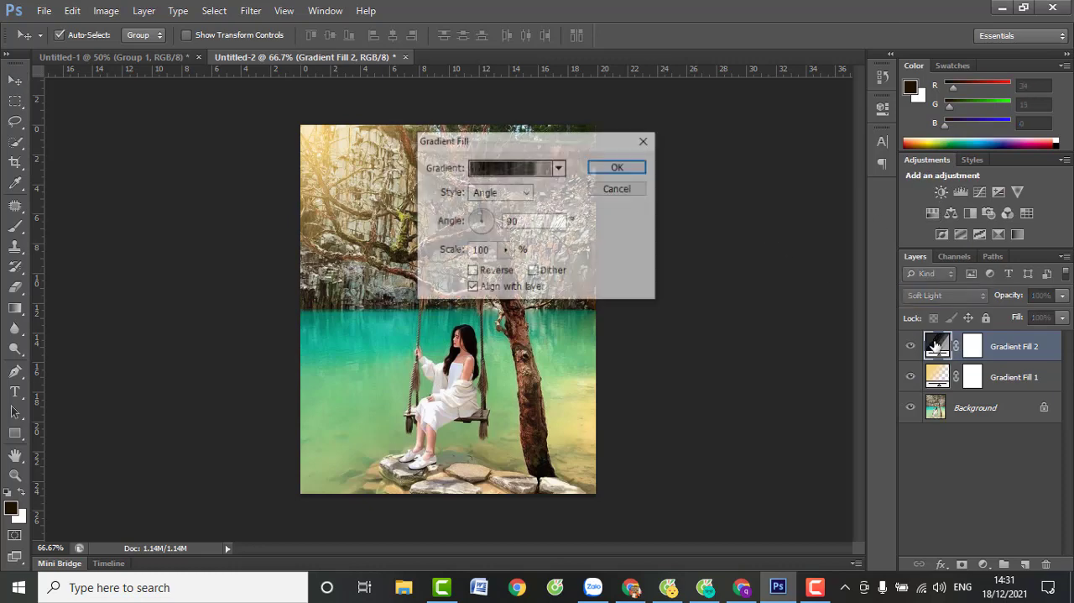
left_click_drag(526, 141, 692, 136)
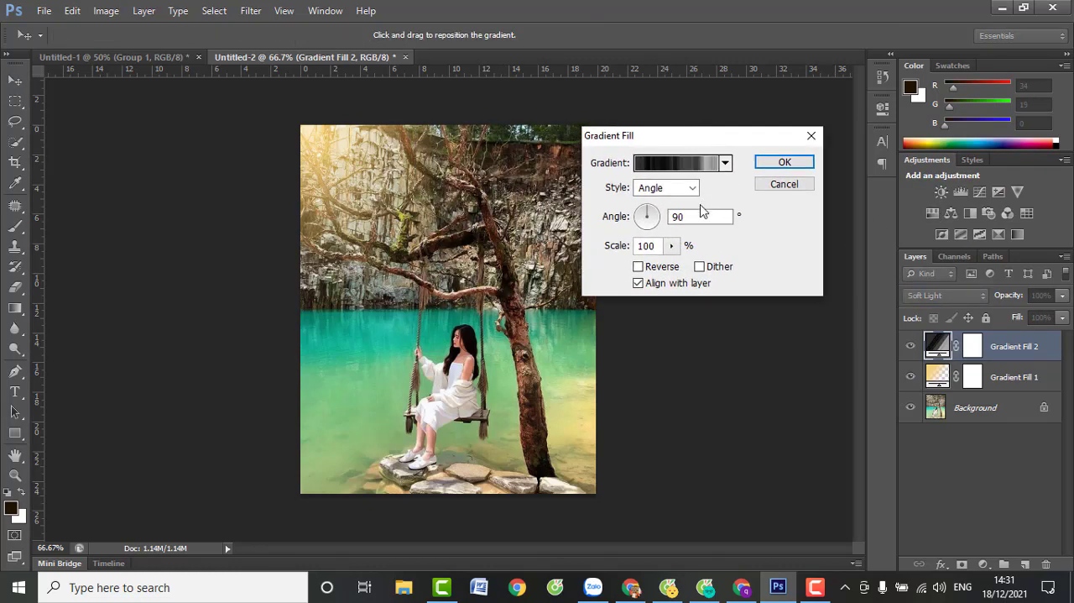
left_click(653, 215)
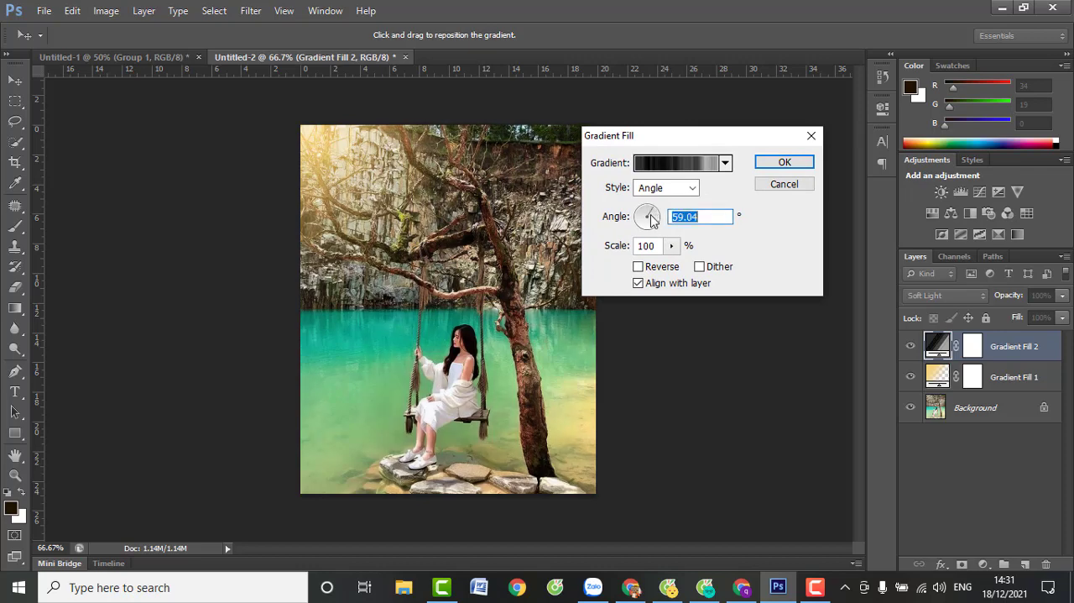
mouse_move(653, 218)
left_mouse_down()
mouse_move(653, 235)
mouse_move(642, 216)
left_mouse_up()
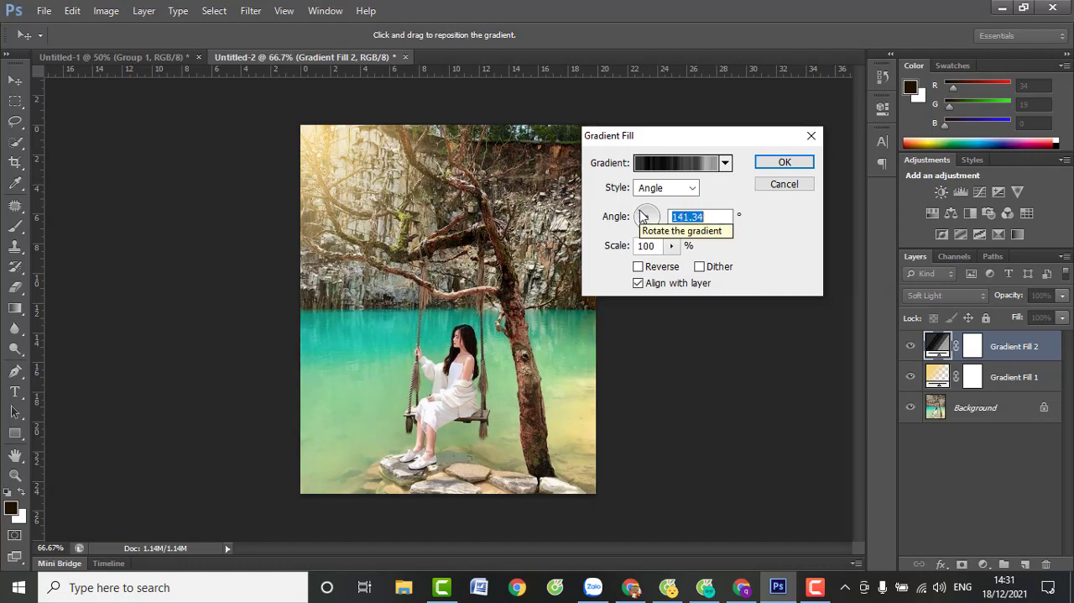
left_click(644, 216)
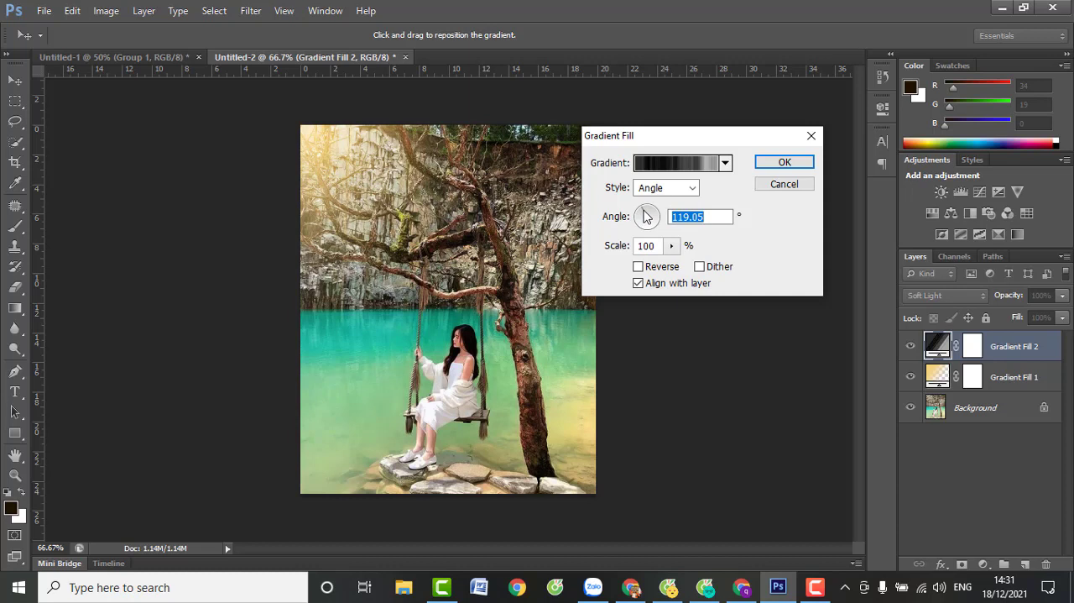
left_click(647, 211)
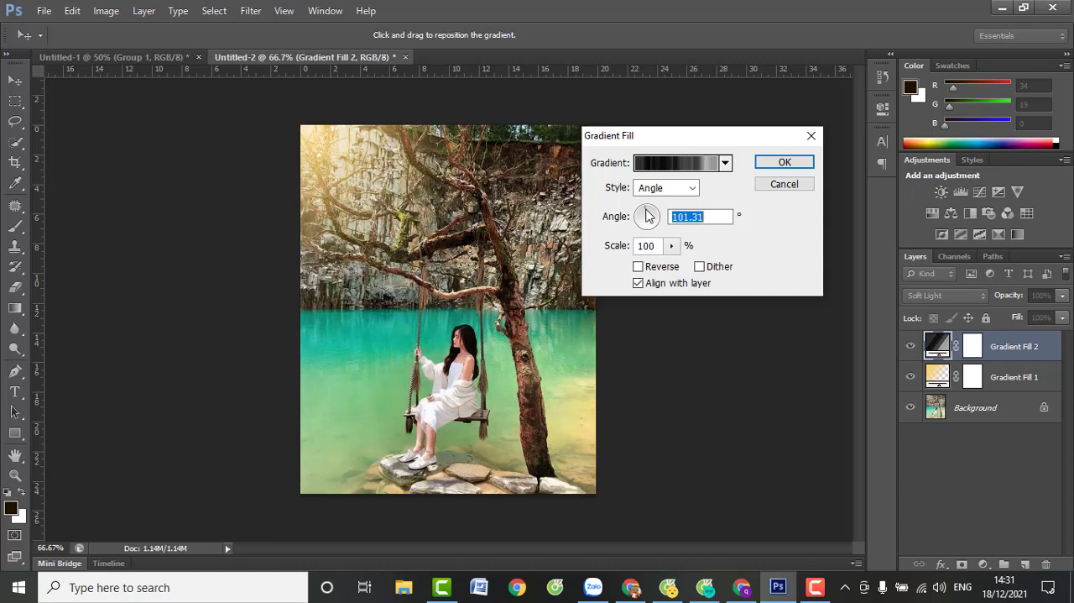
left_click(649, 217)
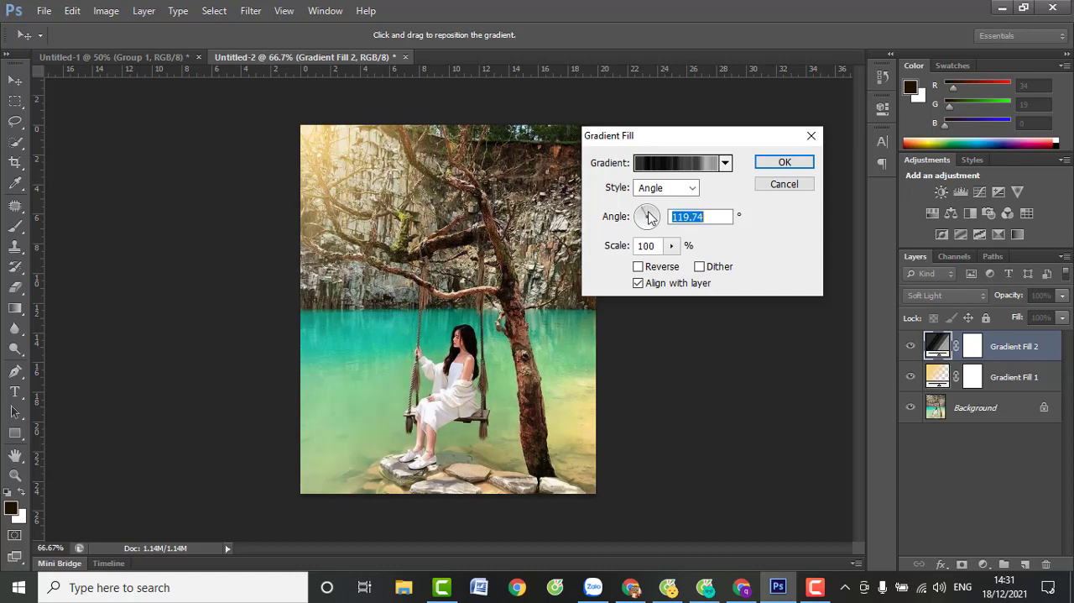
left_click(650, 218)
left_click_drag(648, 215, 656, 217)
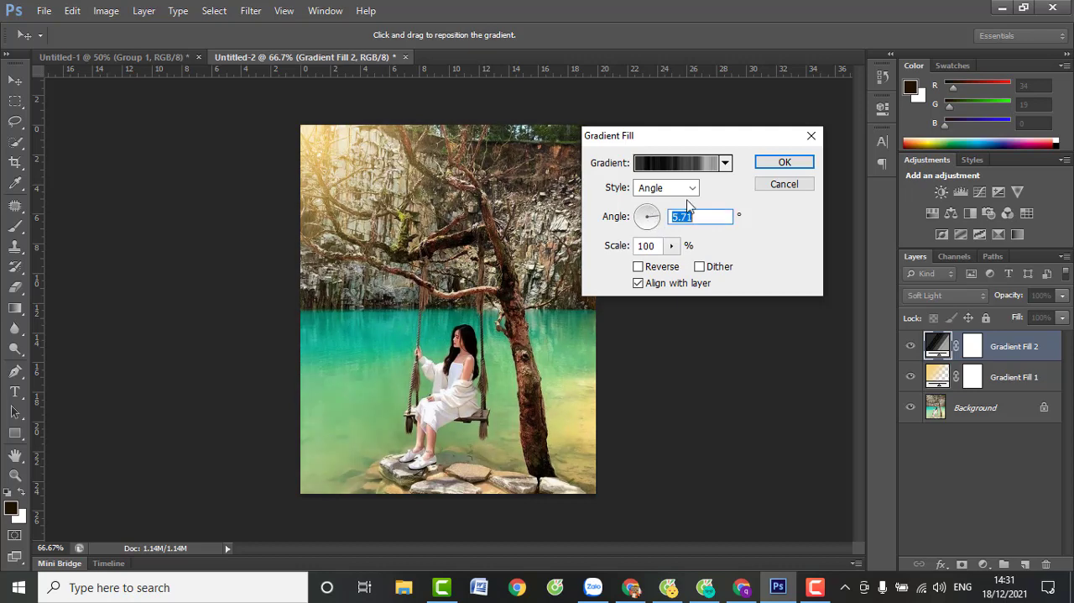
left_click(784, 163)
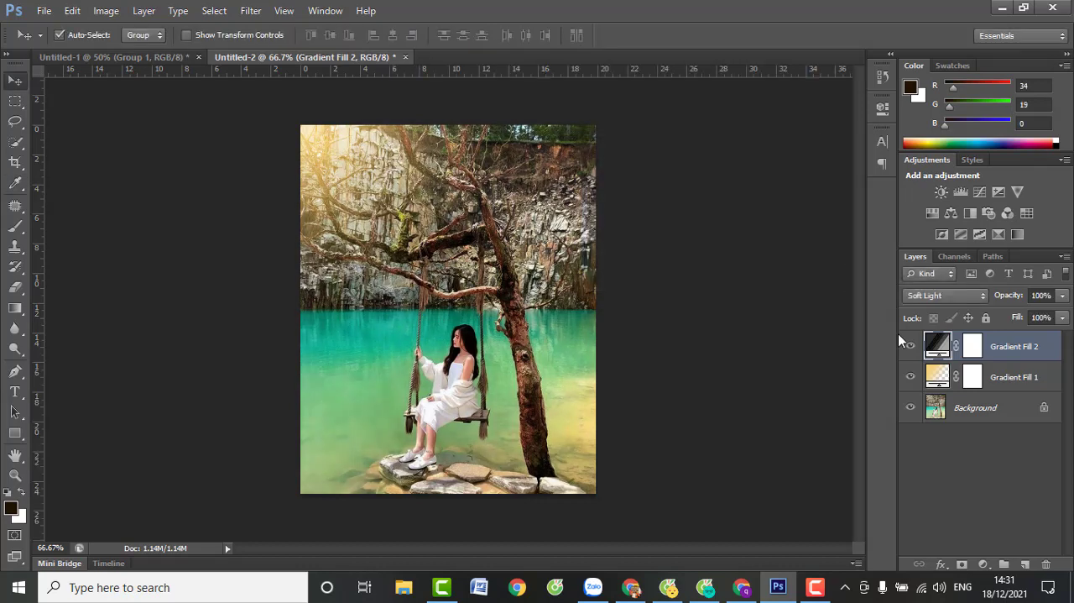
Group the Gradient Fill 1 and Gradient Fill 2 layers, and toggle the group's visibility to compare the photo with and without the glow
left_click(997, 382, "shift")
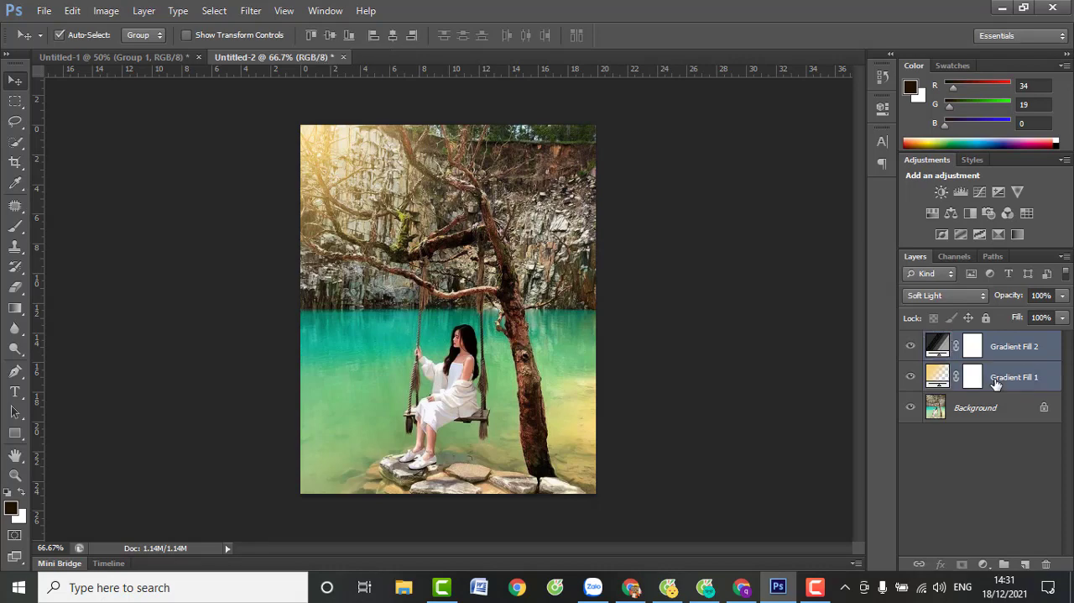
key("ctrl+g")
left_click(911, 340)
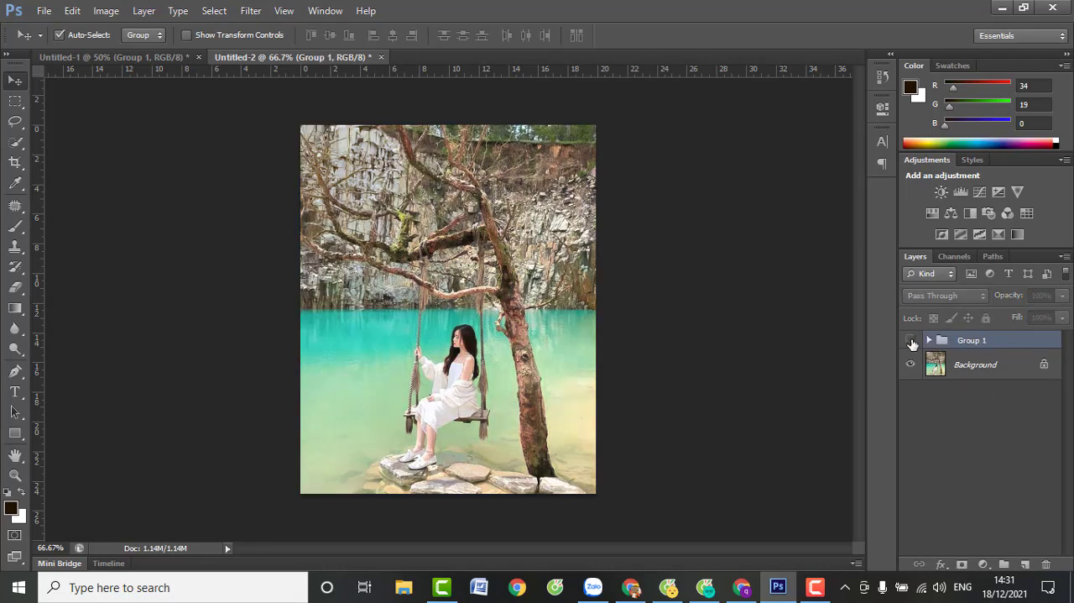
left_click(912, 343)
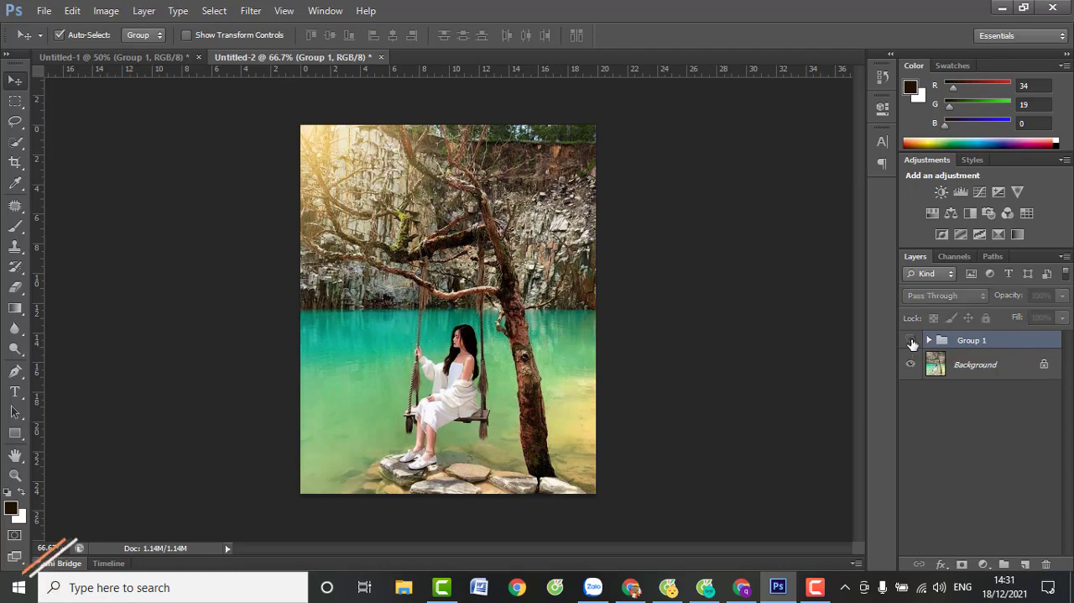
left_click(912, 342)
left_click(912, 343)
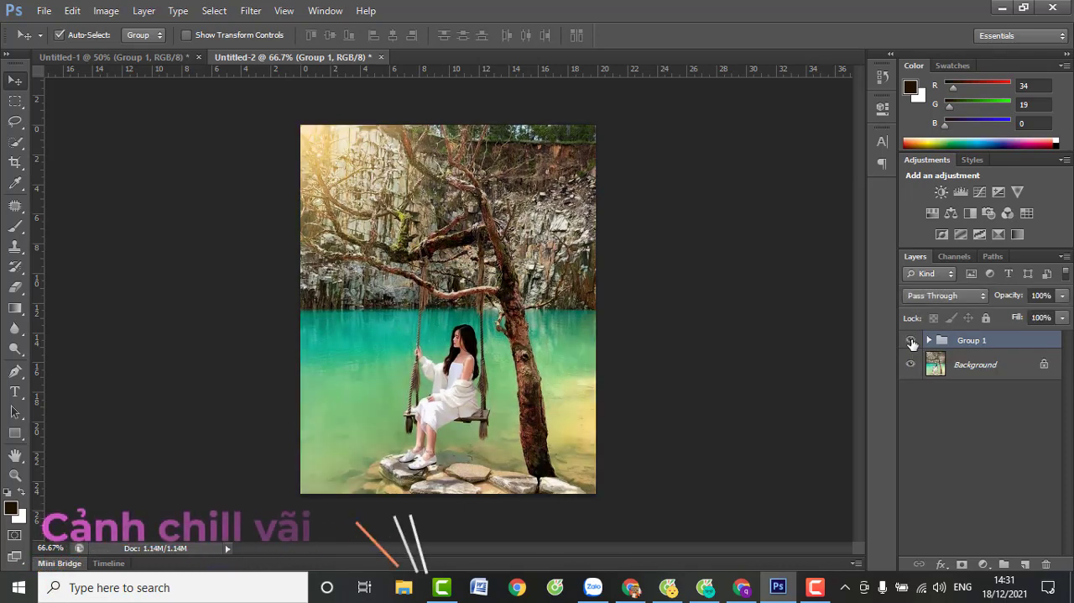